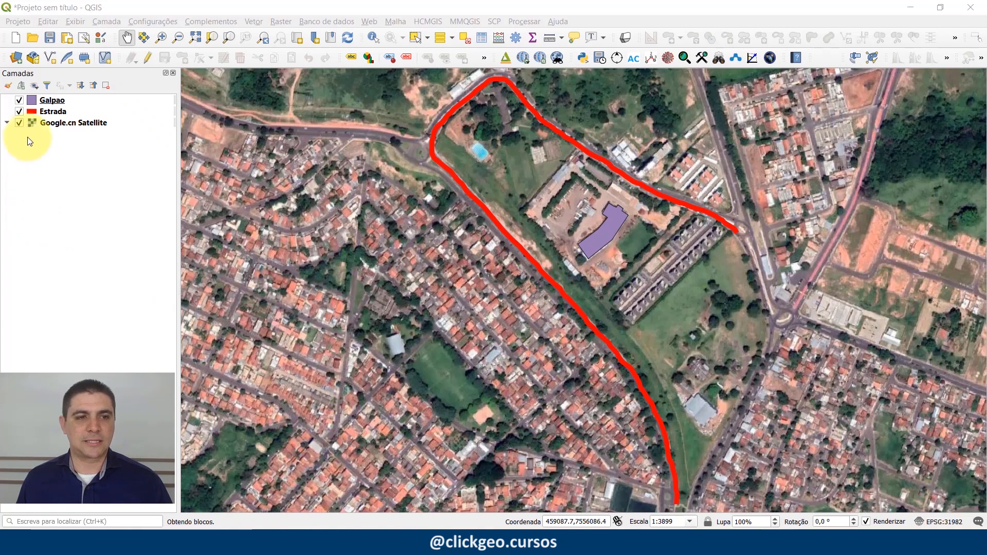
Step: Examine the Galpao building polygon up close on the satellite map
left_click(56, 112)
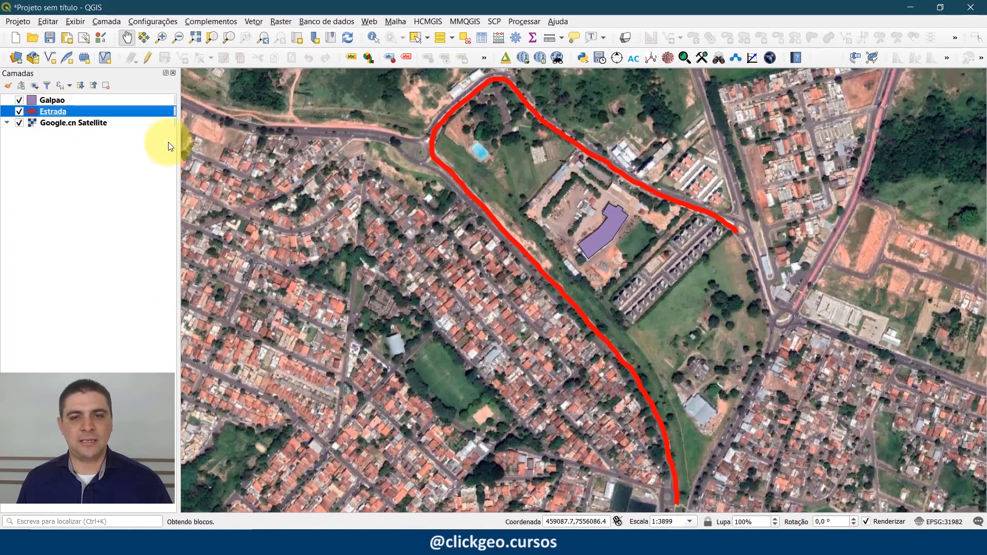
left_click(54, 100)
scroll(607, 218, "up", 1)
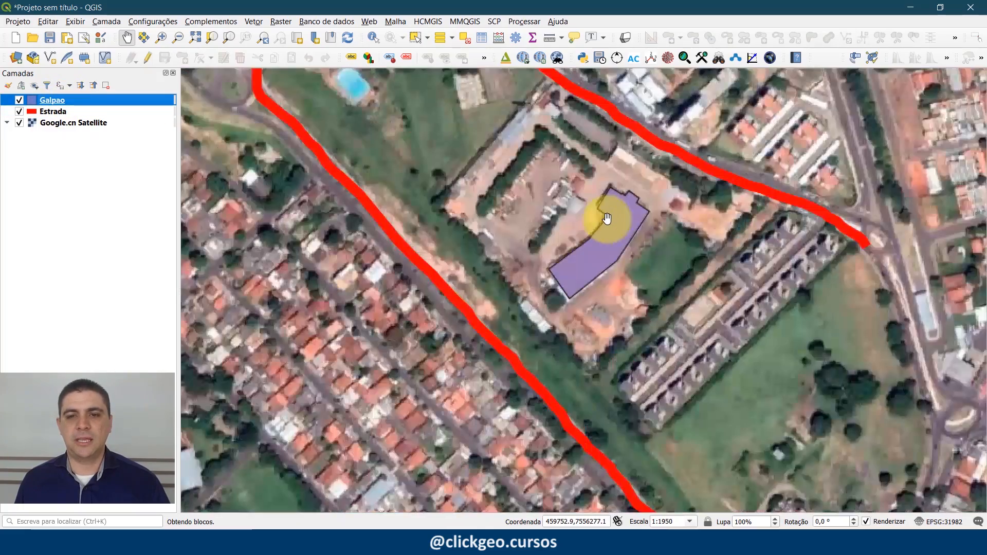
scroll(602, 216, "up", 1)
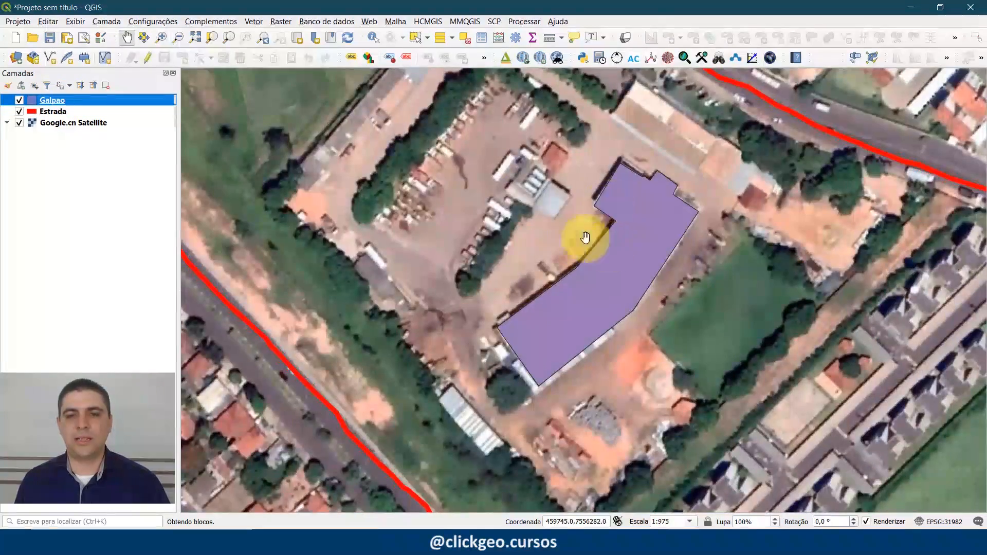
Step: Start a line measurement in metres at the southern end of the Estrada road, showing the layer's full extent
right_click(68, 113)
left_click(75, 116)
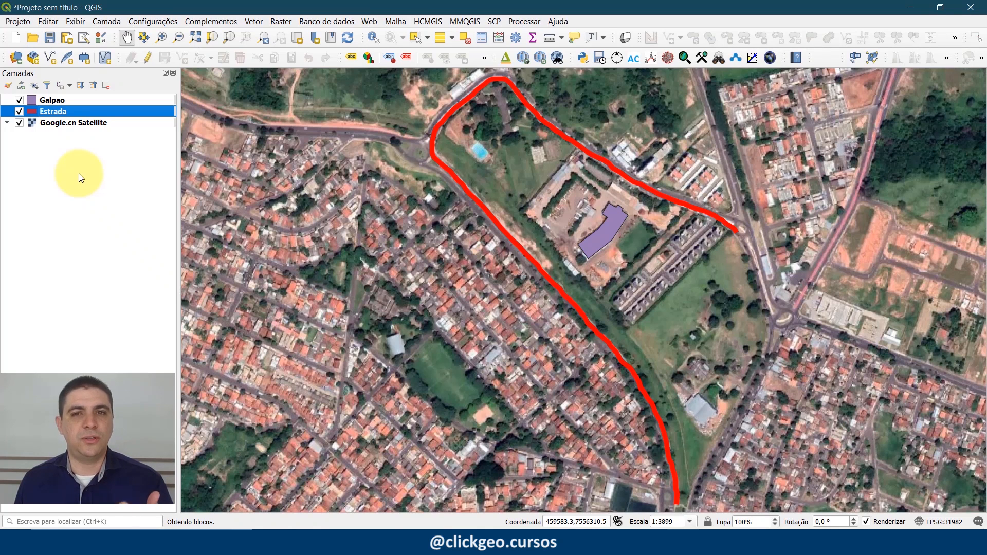
left_click(562, 40)
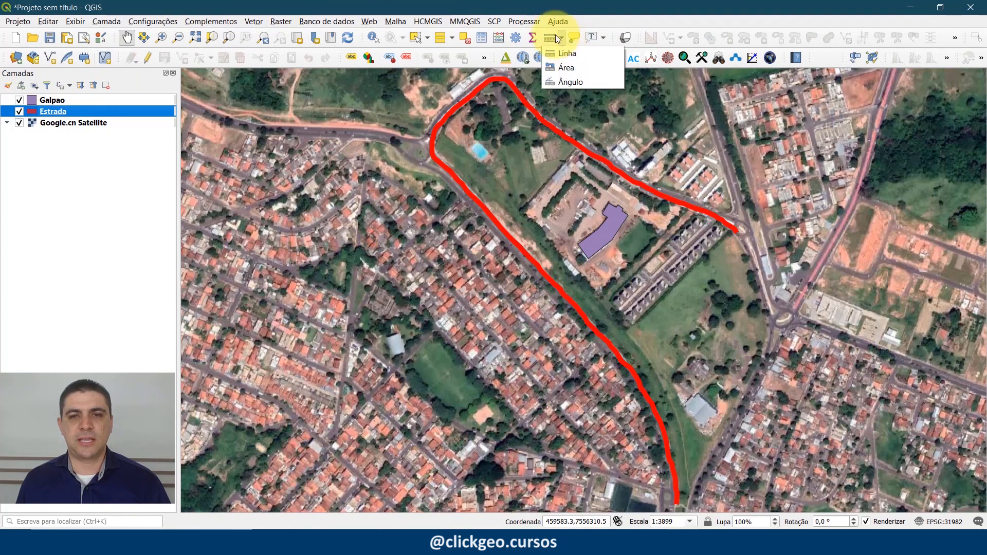
left_click(581, 54)
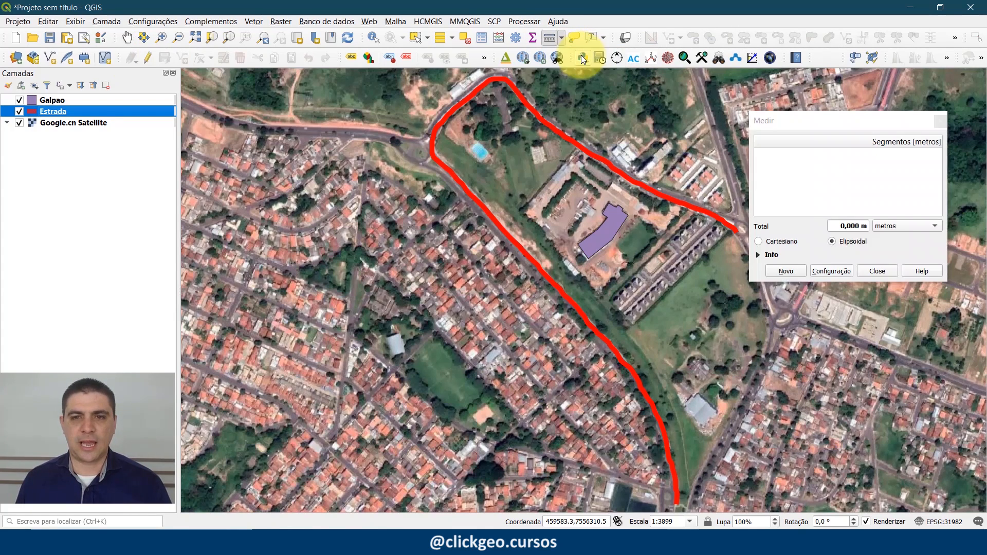
left_click(676, 499)
left_click(675, 469)
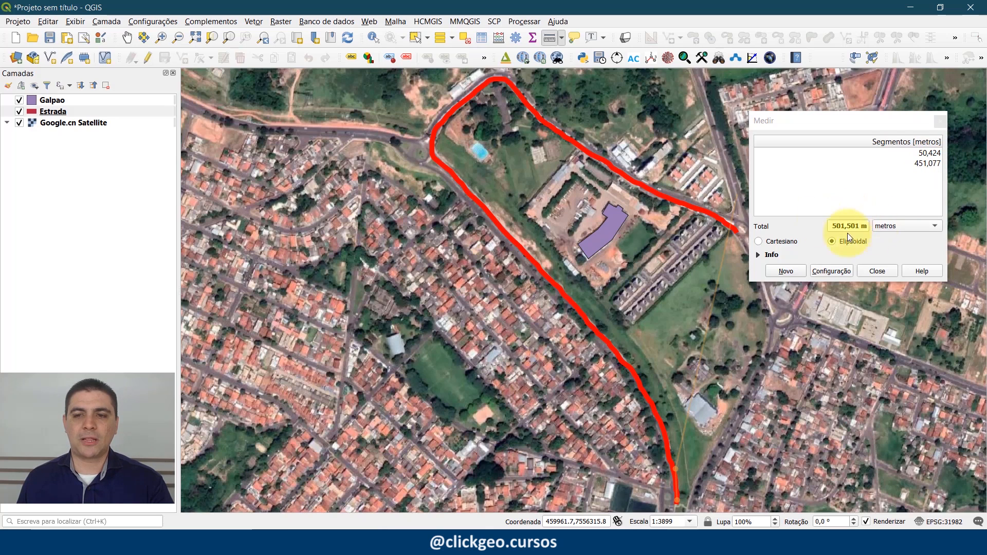
left_click(911, 226)
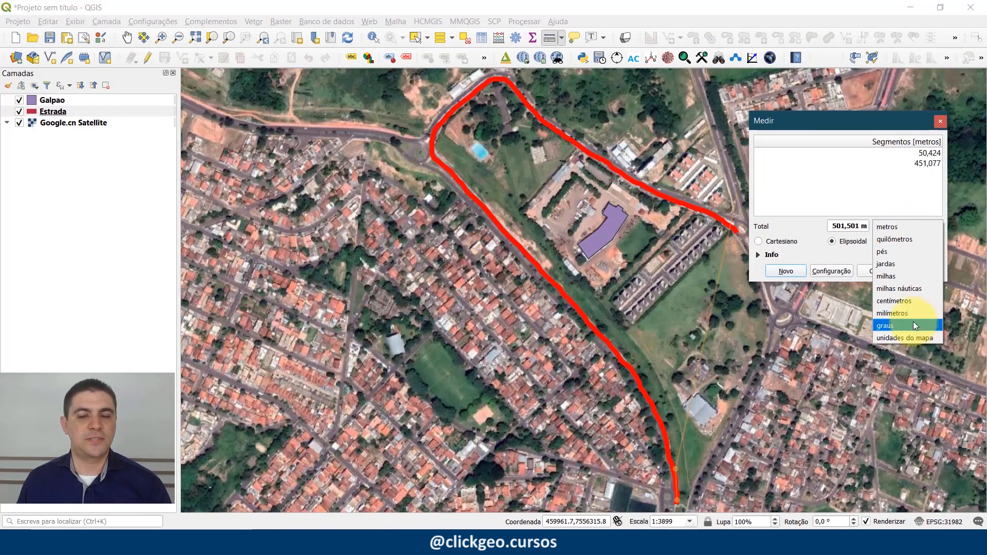
left_click(927, 228)
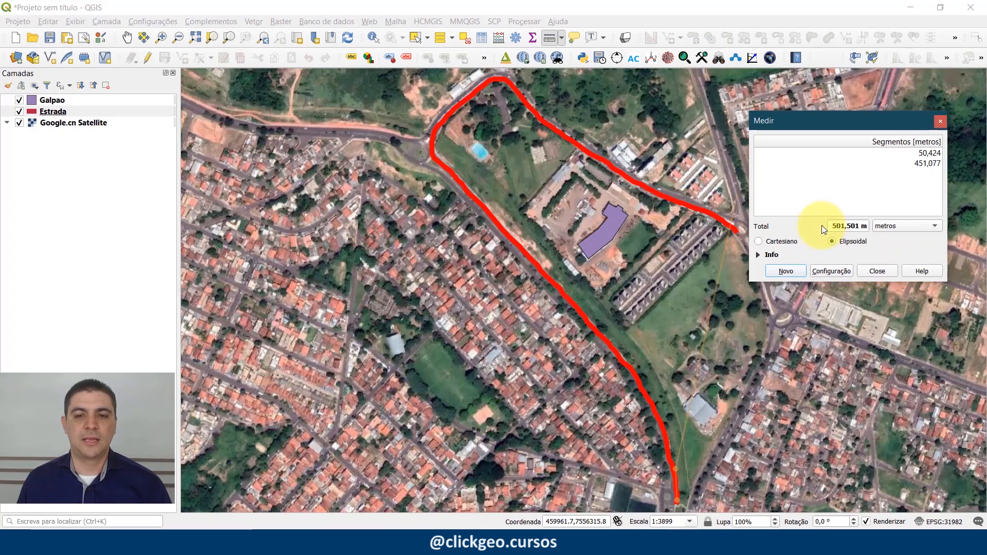
Step: Continue the line measurement along the curves of the Estrada road up to its northern bend
left_click(643, 384)
left_click(631, 368)
left_click(621, 358)
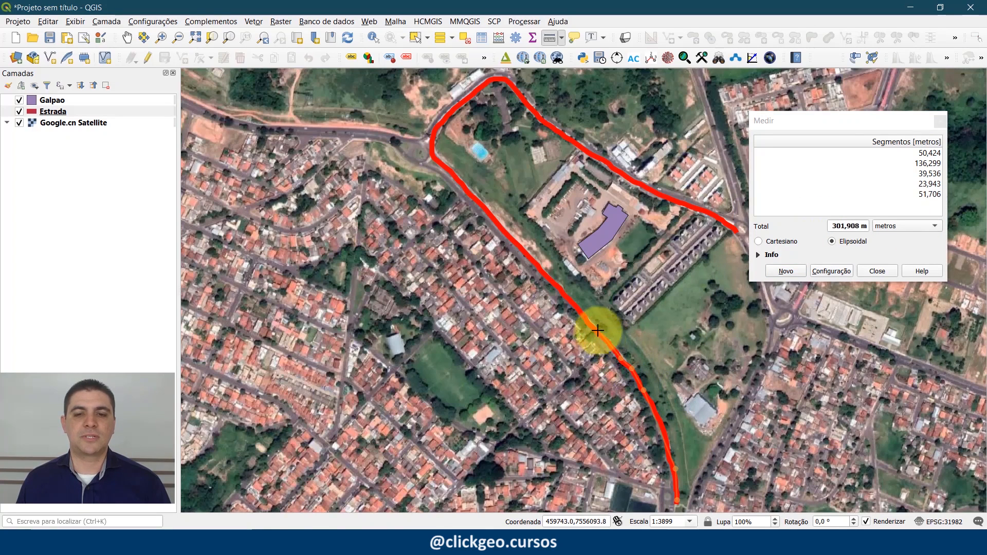
left_click(601, 333)
left_click(554, 284)
left_click(518, 249)
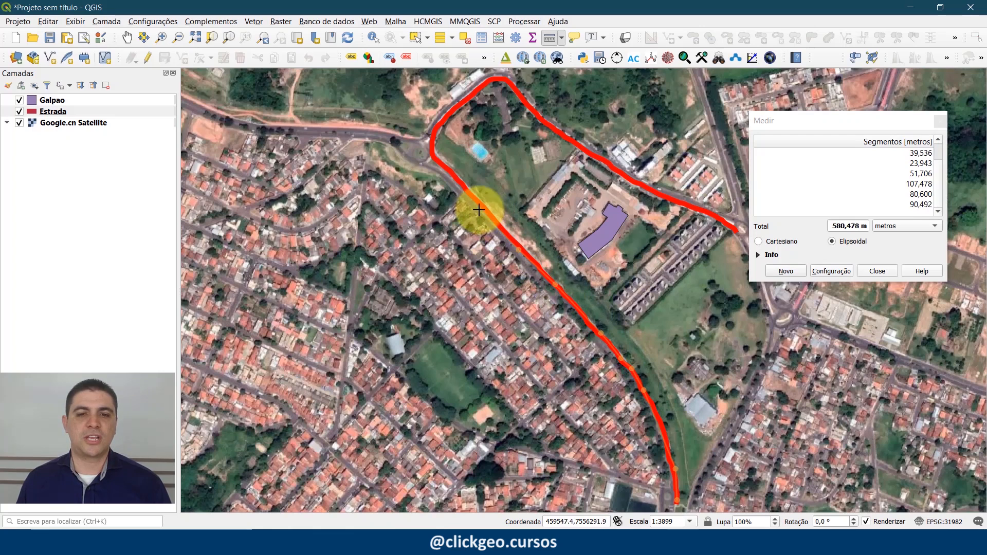
left_click(473, 205)
left_click(438, 163)
left_click(431, 142)
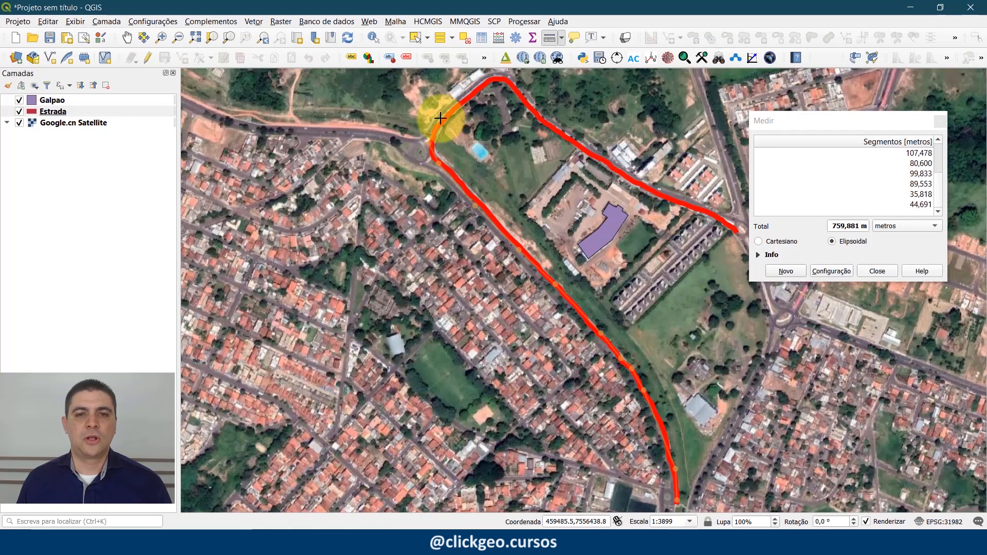
left_click(449, 114)
left_click(486, 82)
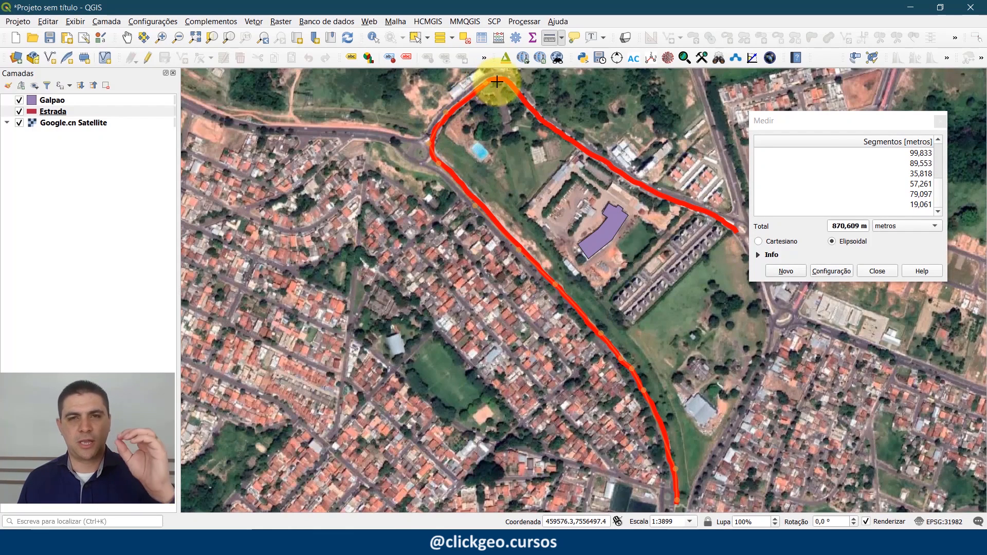
Step: Check the remaining stretch of the road at different map scales and close the line measurement
scroll(559, 128, "up", 2)
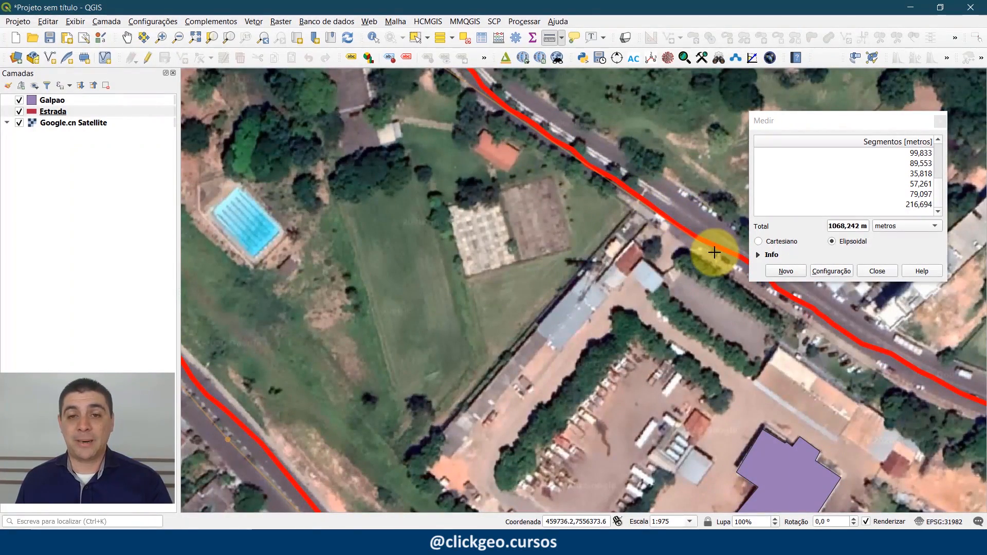
scroll(556, 242, "down", 4)
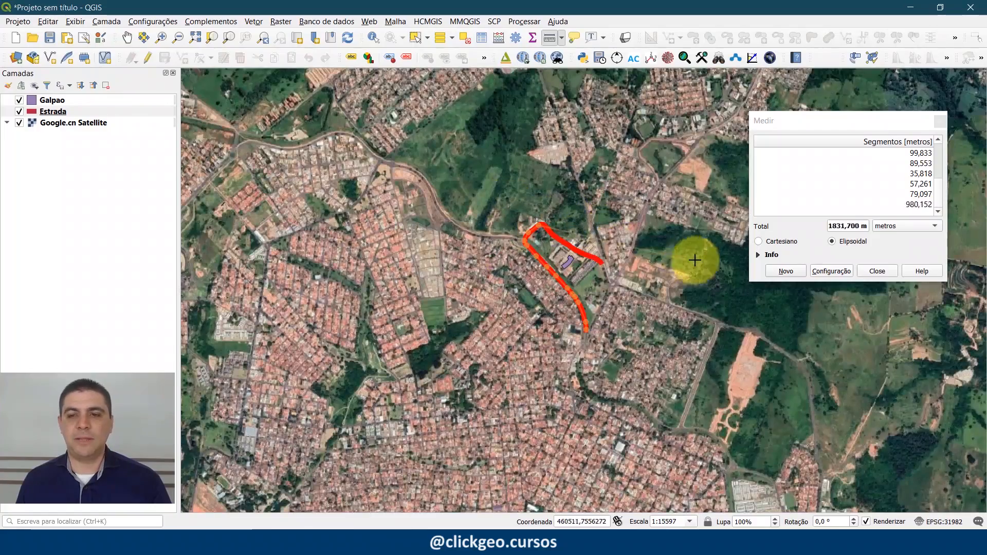
scroll(596, 259, "up", 2)
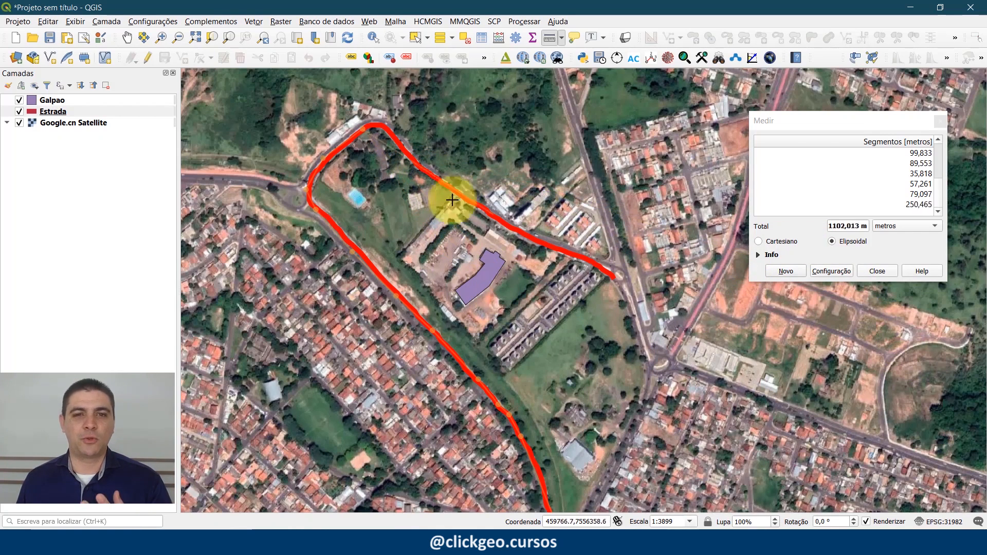
left_click(795, 225)
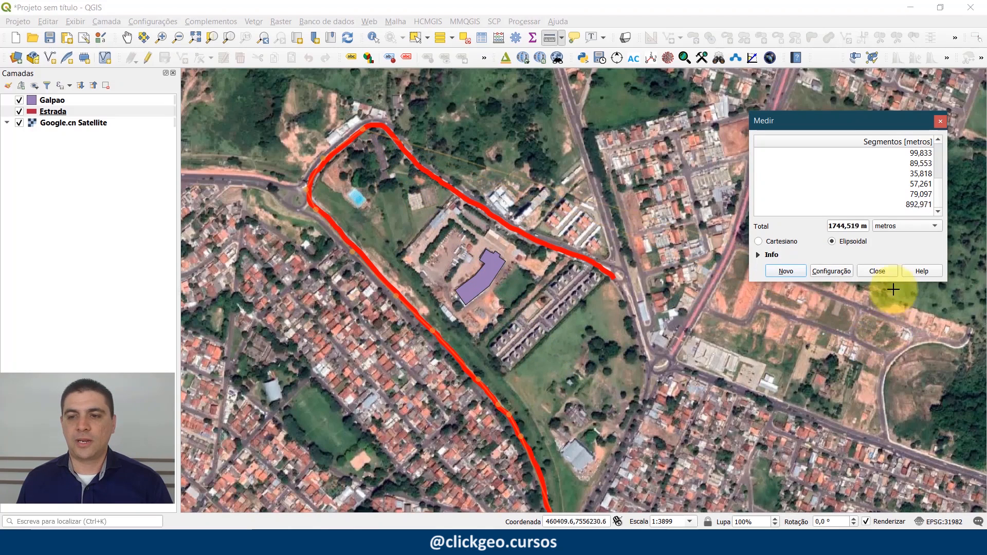
left_click(877, 271)
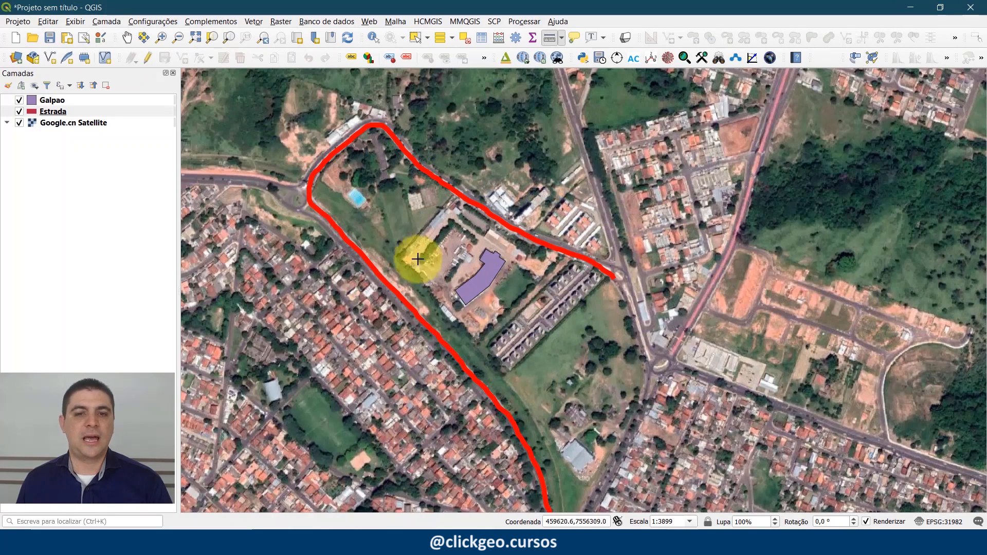
Step: Measure the southwest edge and the adjoining southeast edge of the Galpao polygon, then close the measurement
scroll(463, 298, "up", 1)
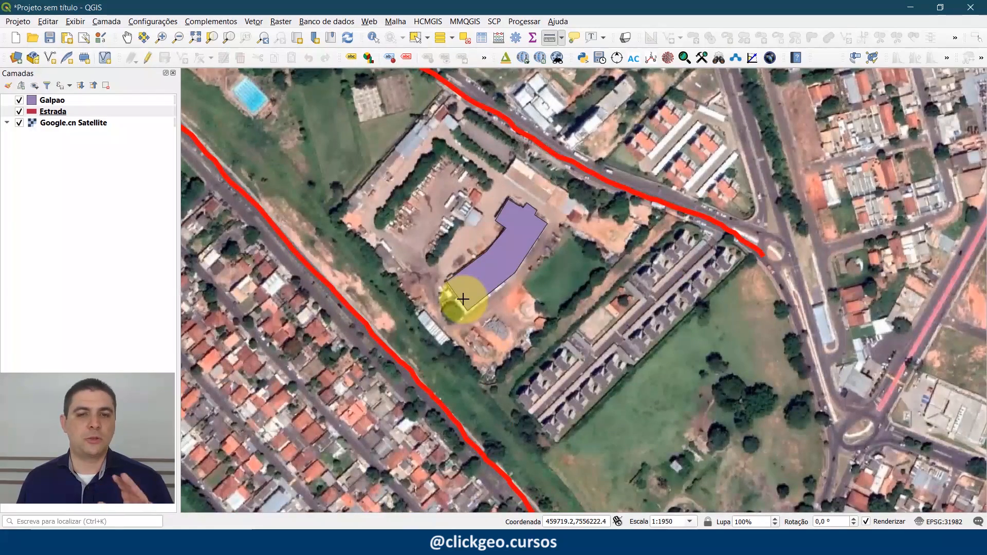
scroll(462, 300, "up", 1)
left_click(562, 39)
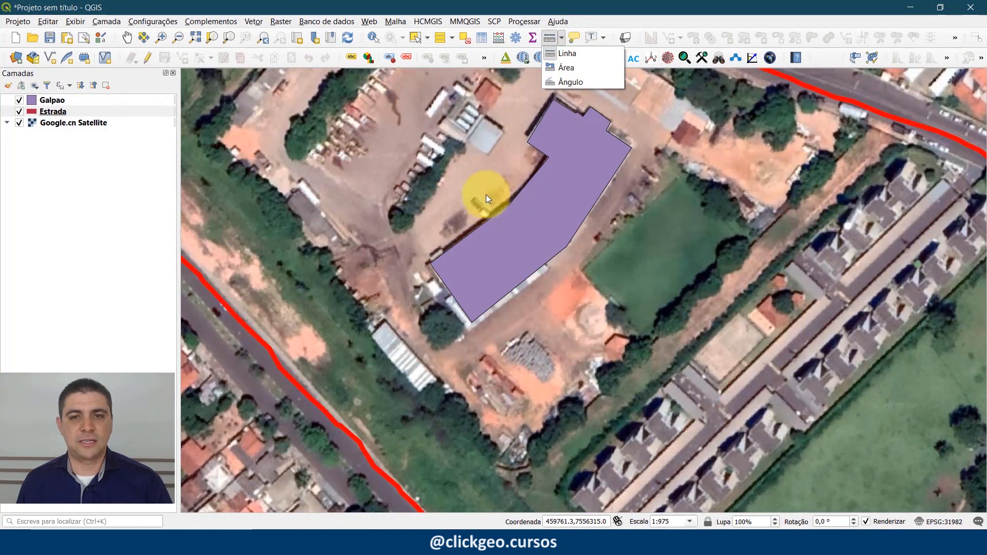
left_click(567, 54)
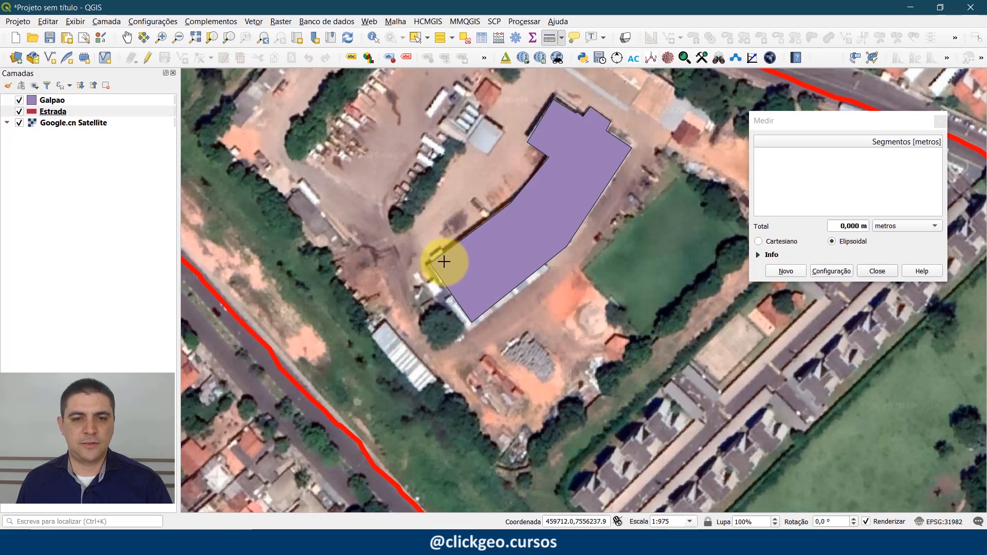
left_click(435, 266)
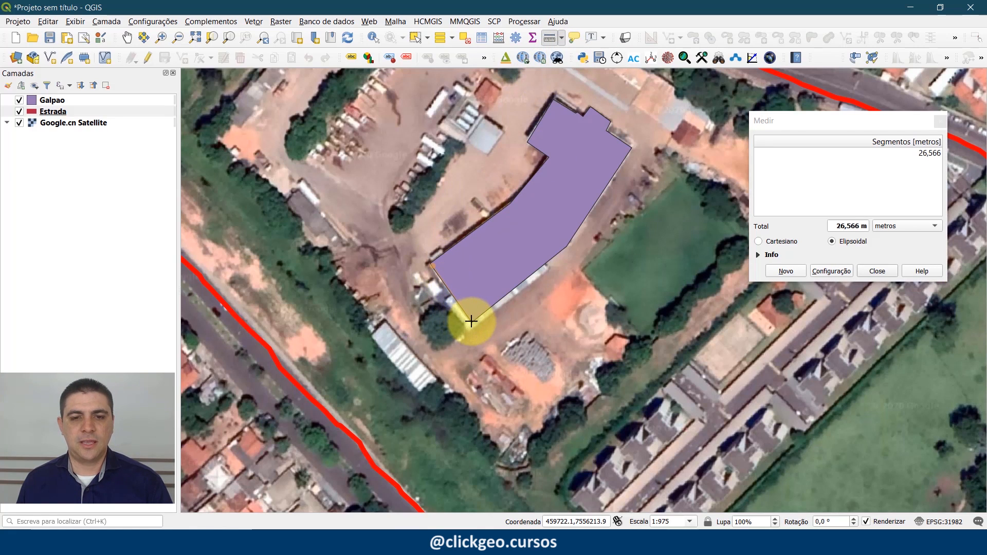
left_click(472, 321)
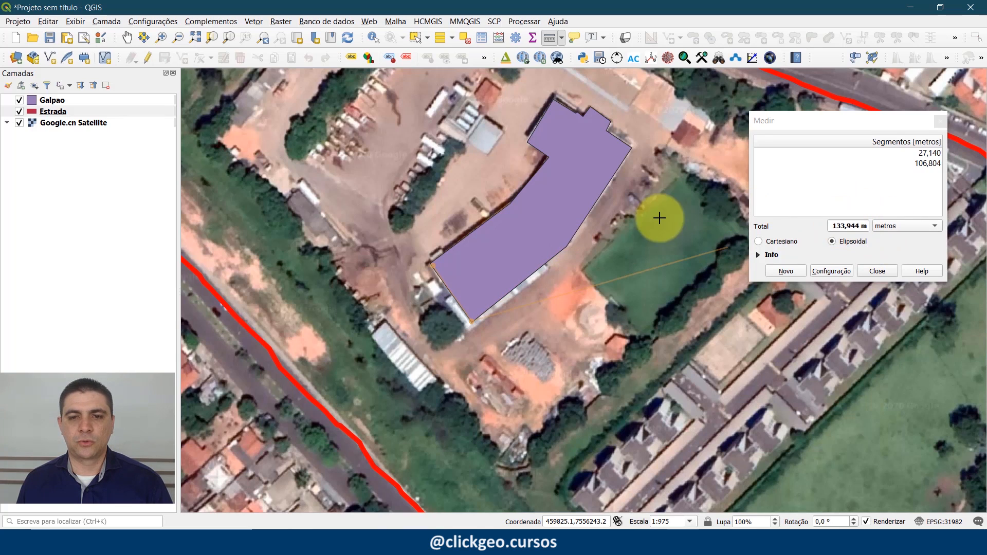
left_click(566, 247)
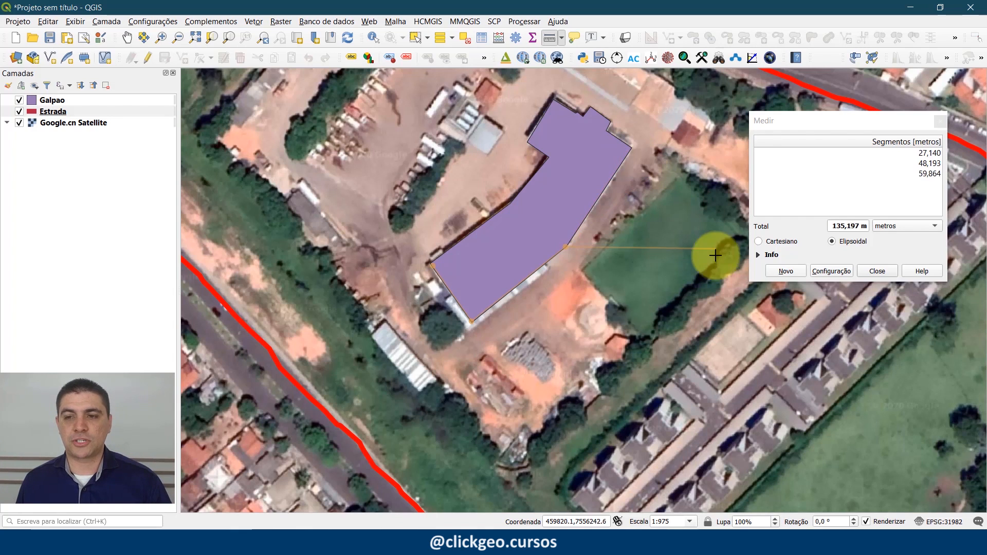
left_click(876, 275)
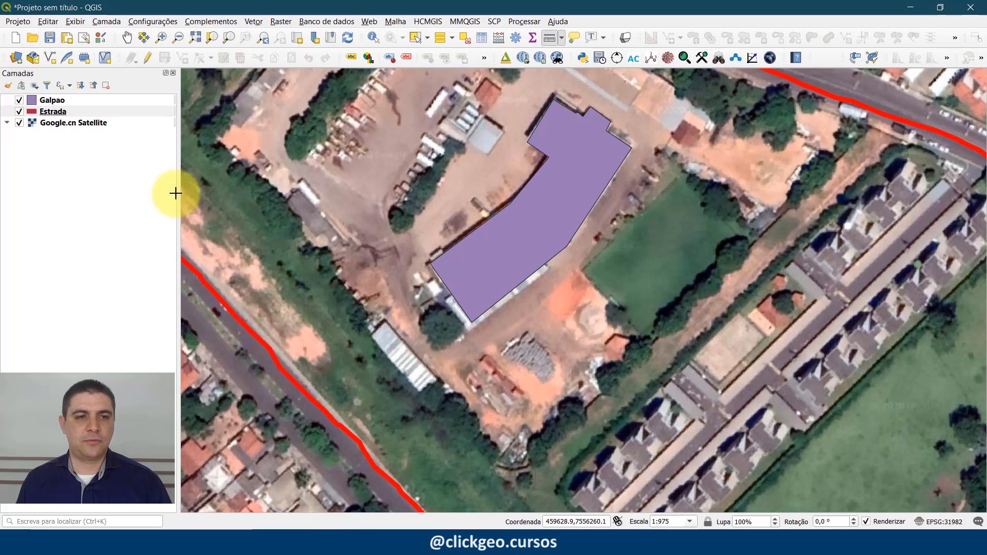
Step: Zoom to the Estrada layer, enable editing on it and open its attribute table
right_click(76, 111)
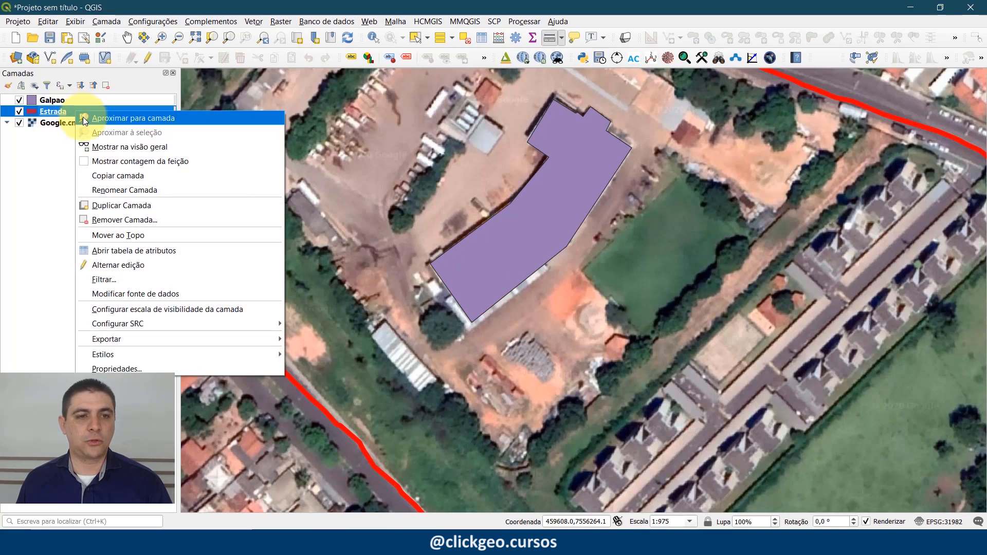
left_click(85, 118)
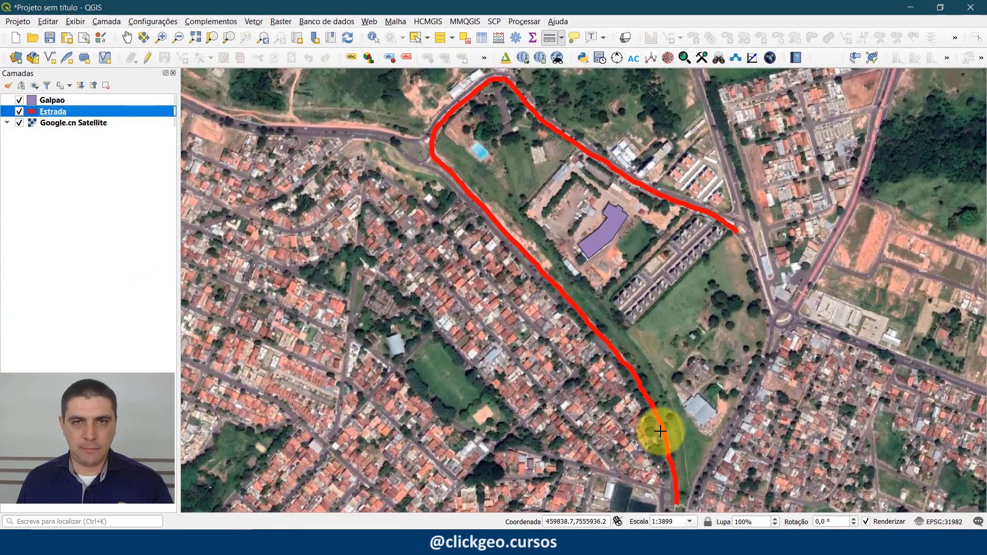
right_click(79, 110)
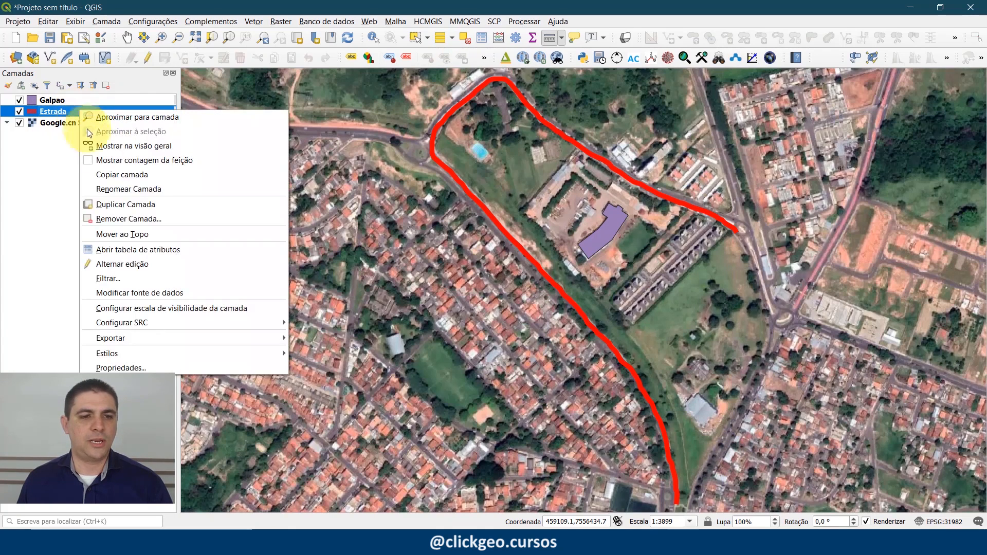
left_click(158, 264)
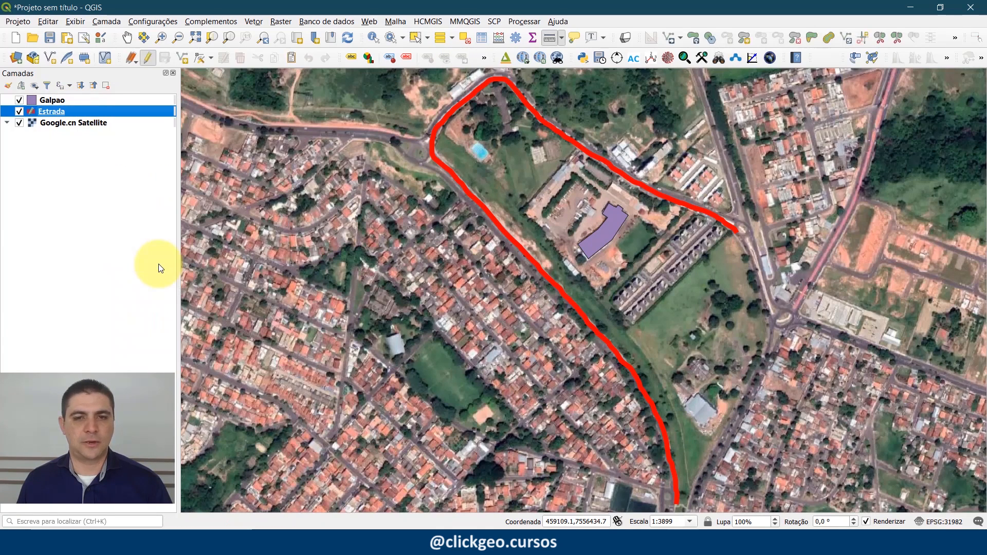
right_click(128, 111)
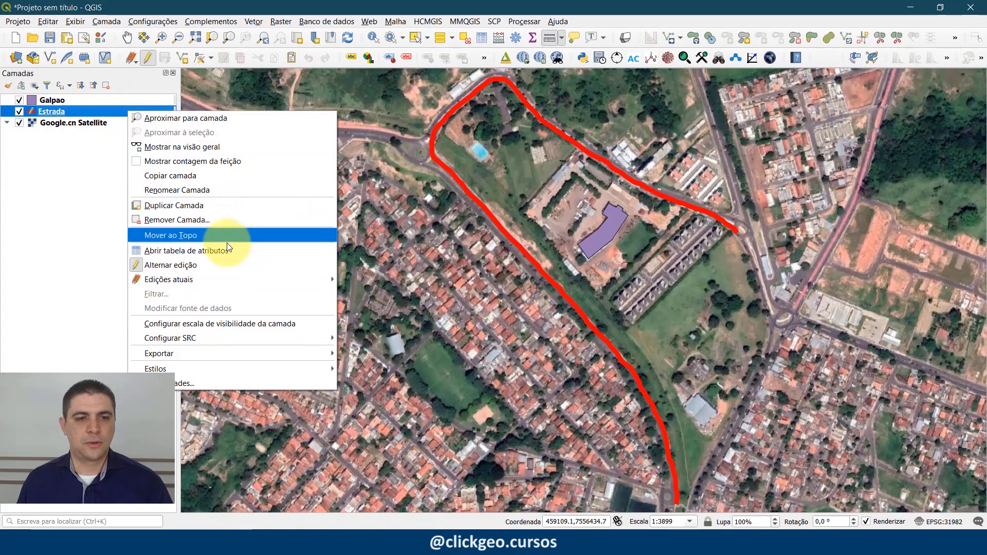
left_click(261, 252)
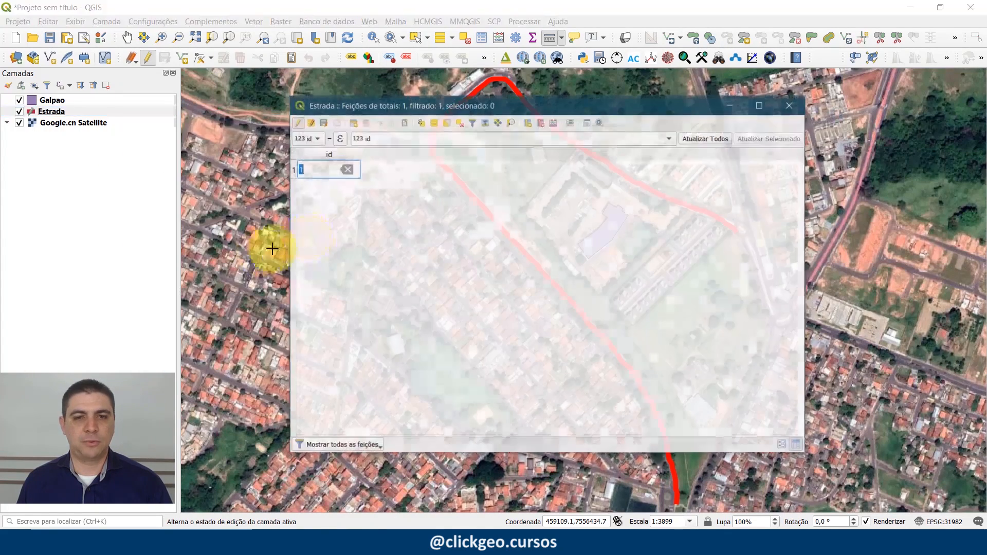
left_click_drag(501, 109, 579, 135)
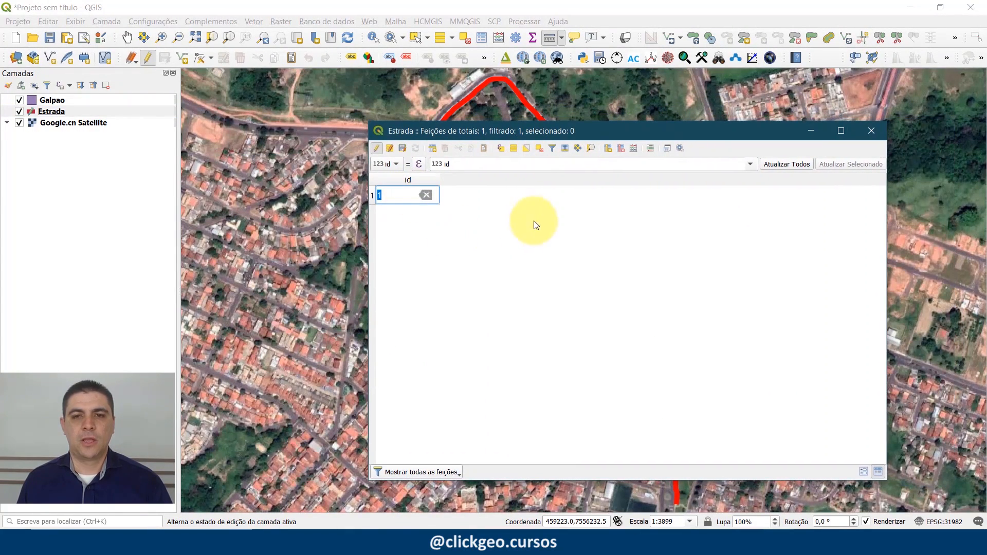
left_click(546, 228)
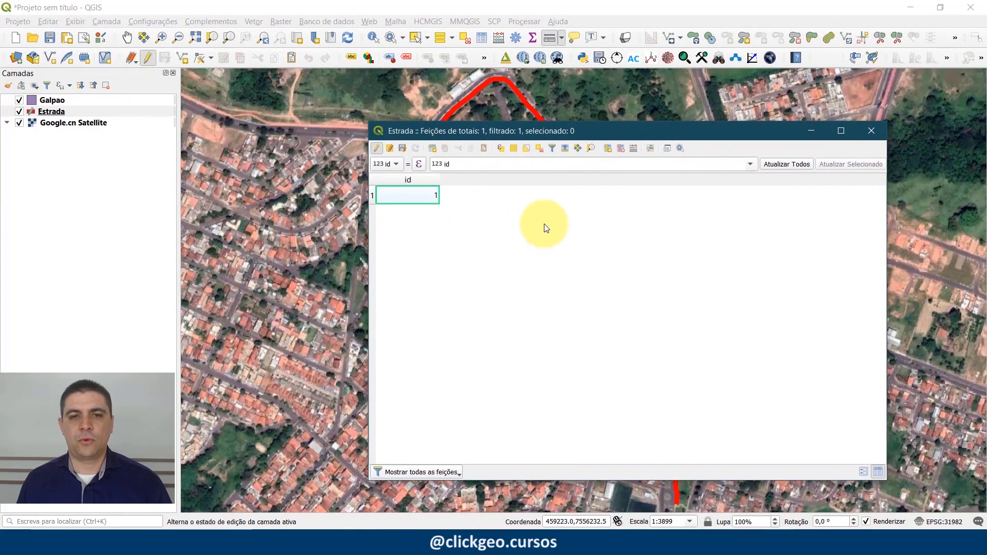
Step: Start a new field named COMPR with type número decimal (real) in the Estrada layer's field calculator
left_click(636, 149)
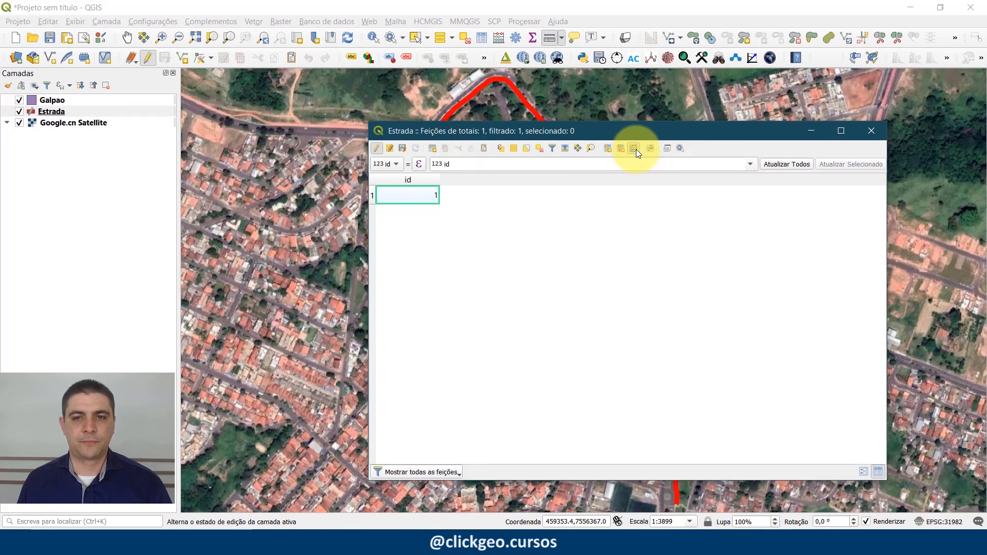
left_click_drag(508, 120, 438, 113)
left_click(380, 171)
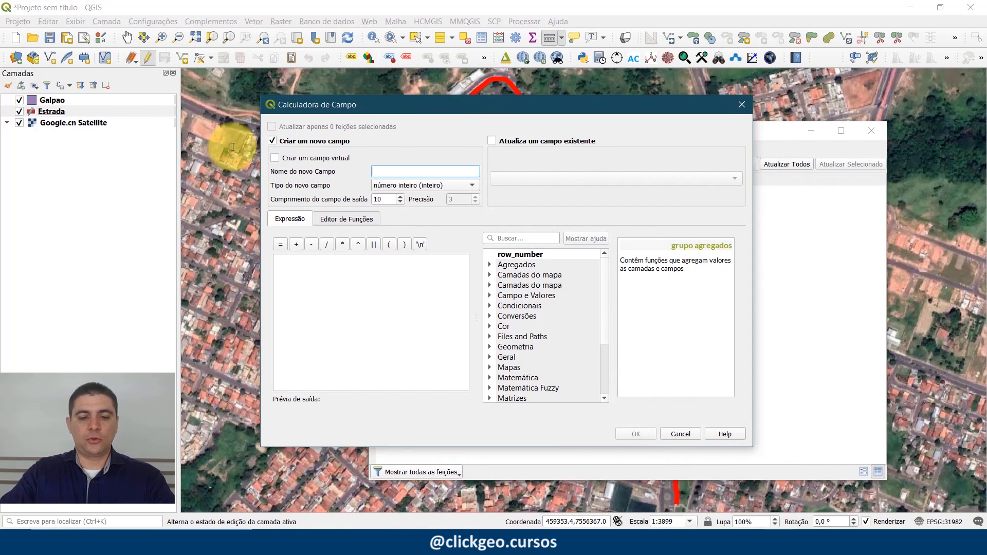
type("COMPR")
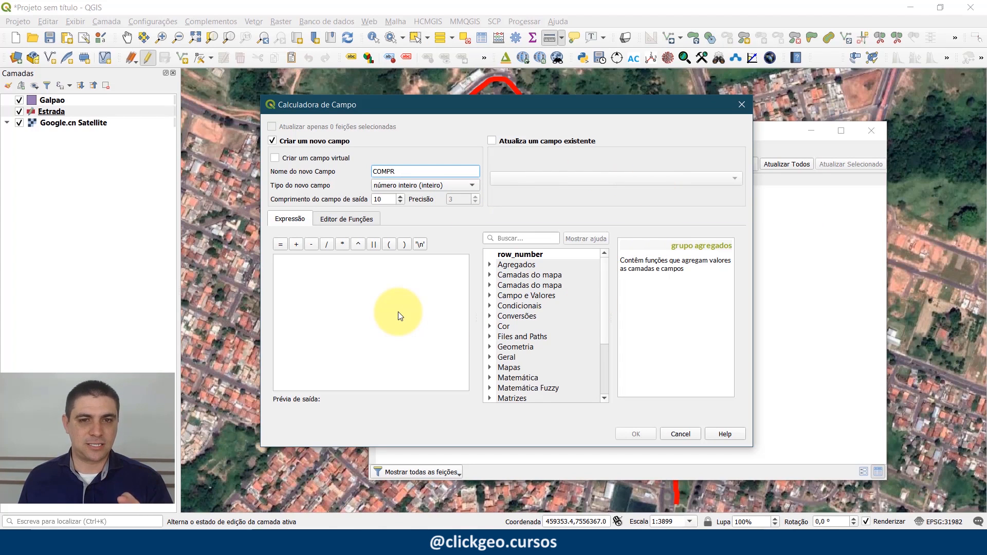
left_click(394, 183)
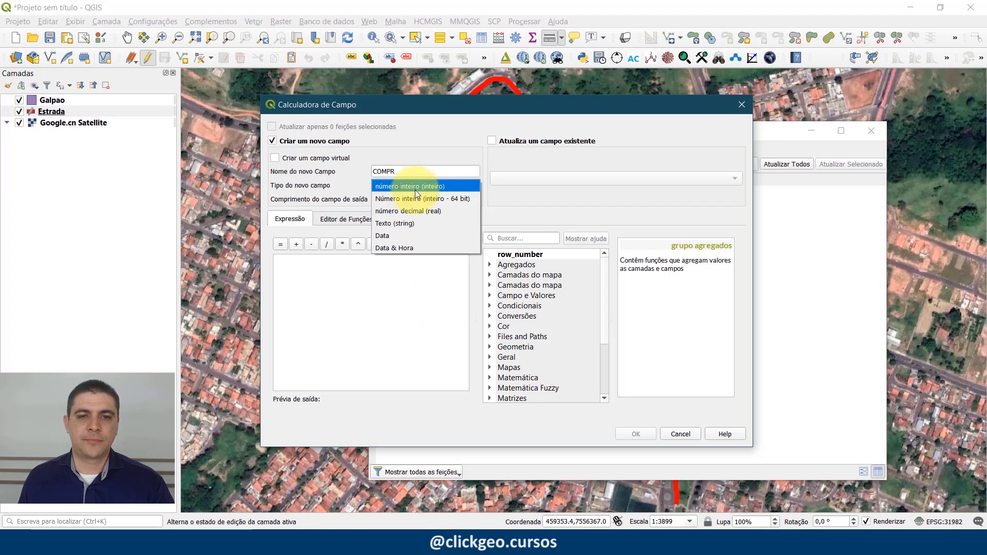
left_click(435, 212)
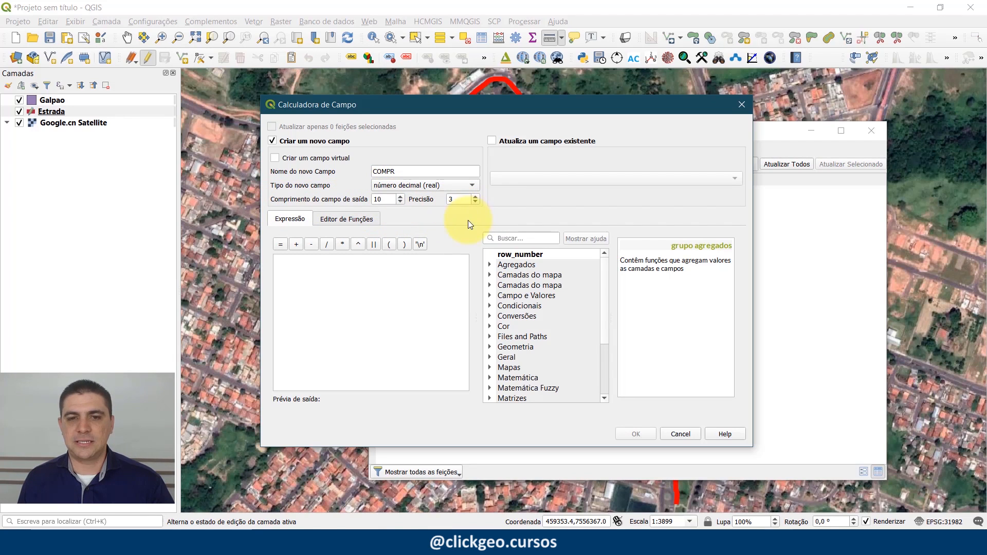
Step: Fill the COMPR field with the $length function from the Geometria group and apply the calculation
left_click(439, 323)
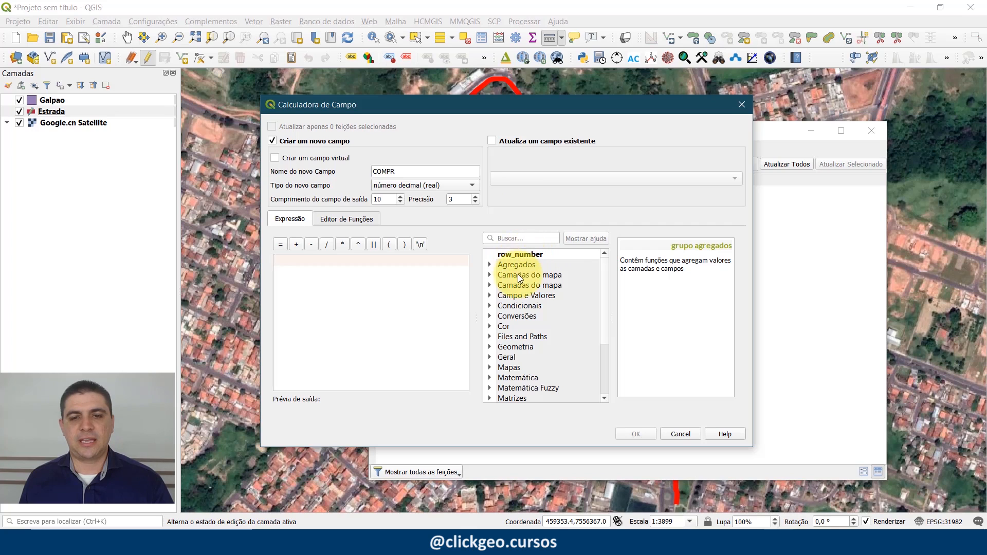
scroll(529, 356, "down", 1)
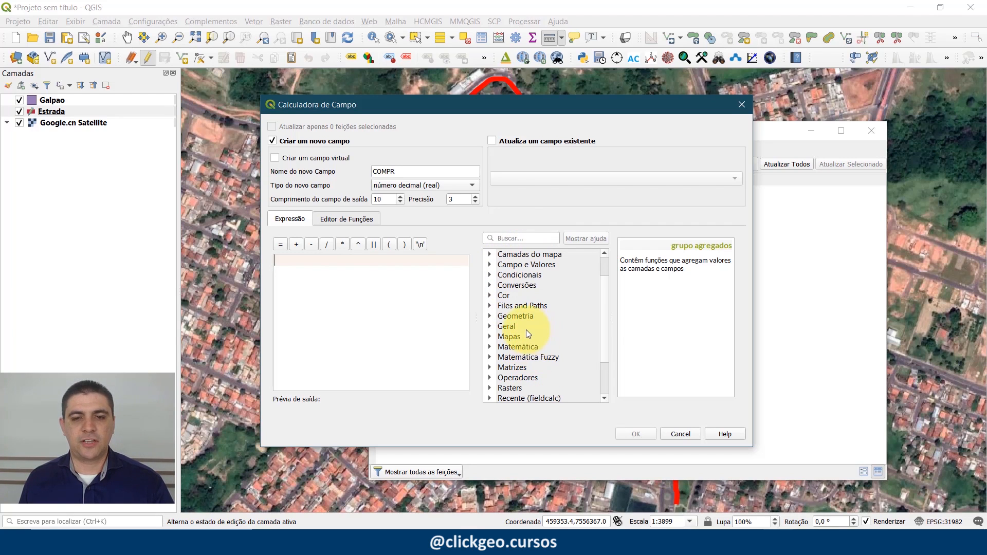
scroll(526, 329, "down", 1)
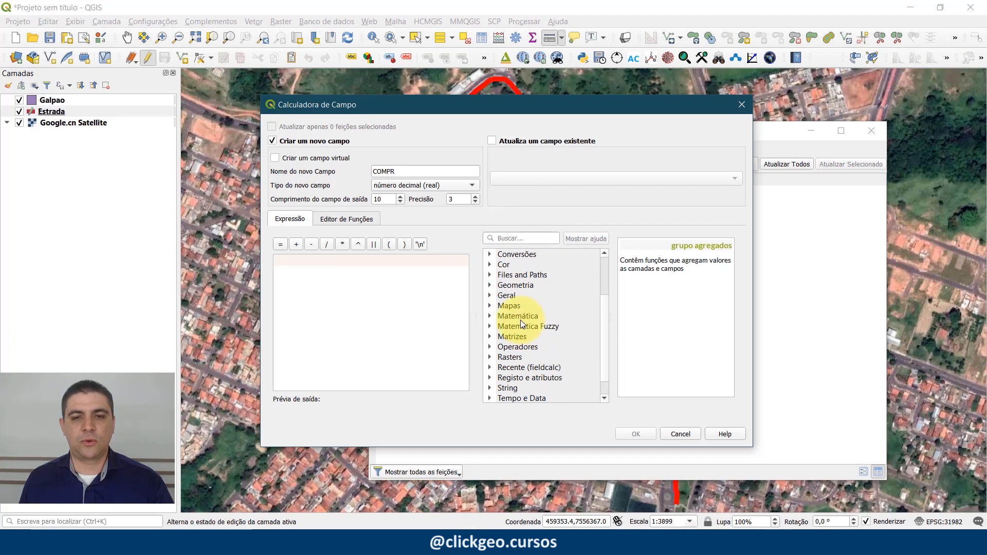
left_click(489, 285)
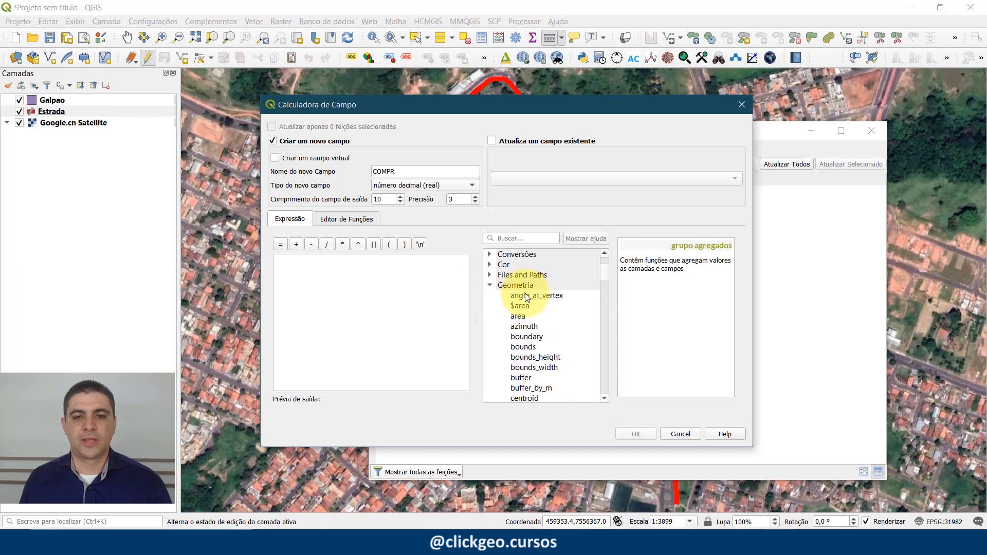
scroll(560, 316, "down", 6)
scroll(560, 316, "down", 4)
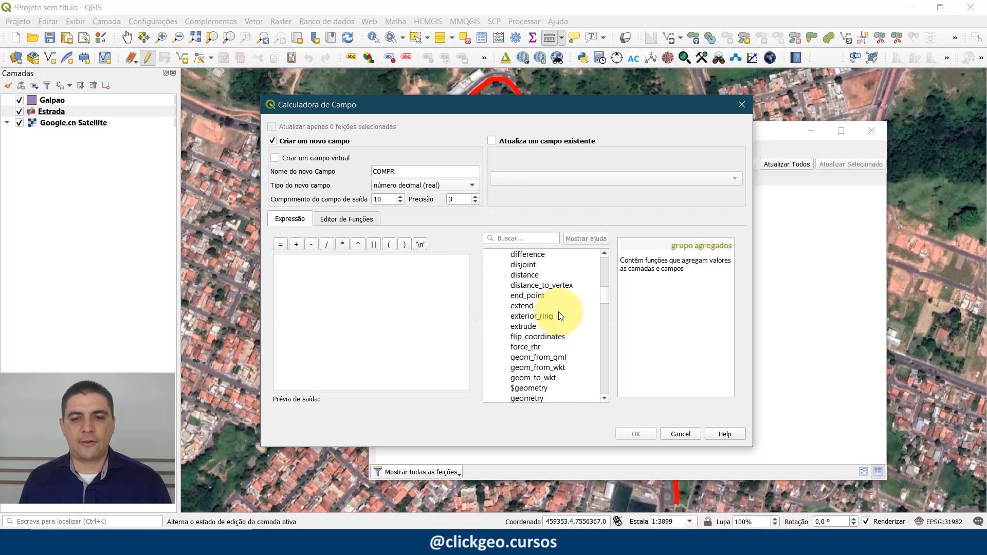
scroll(560, 314, "down", 4)
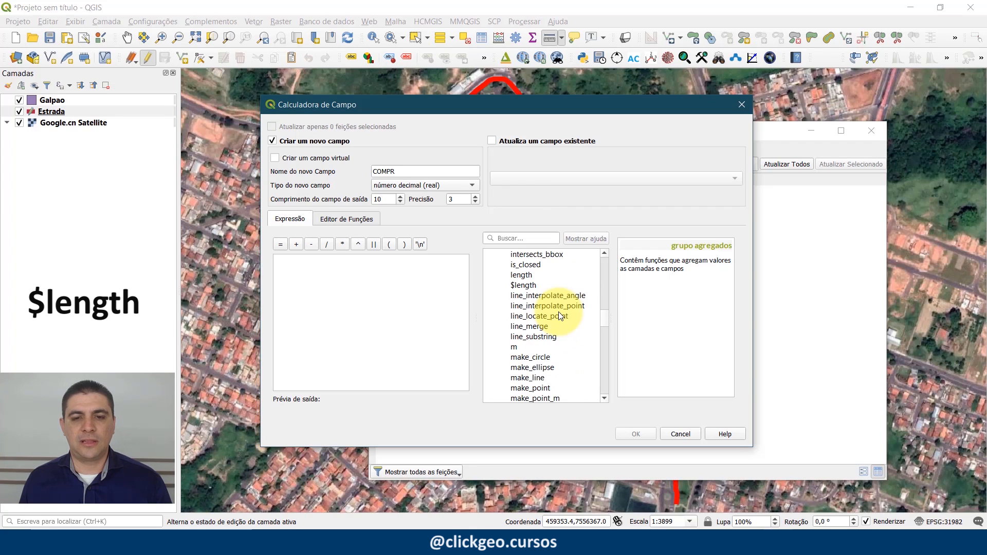
left_click(534, 286)
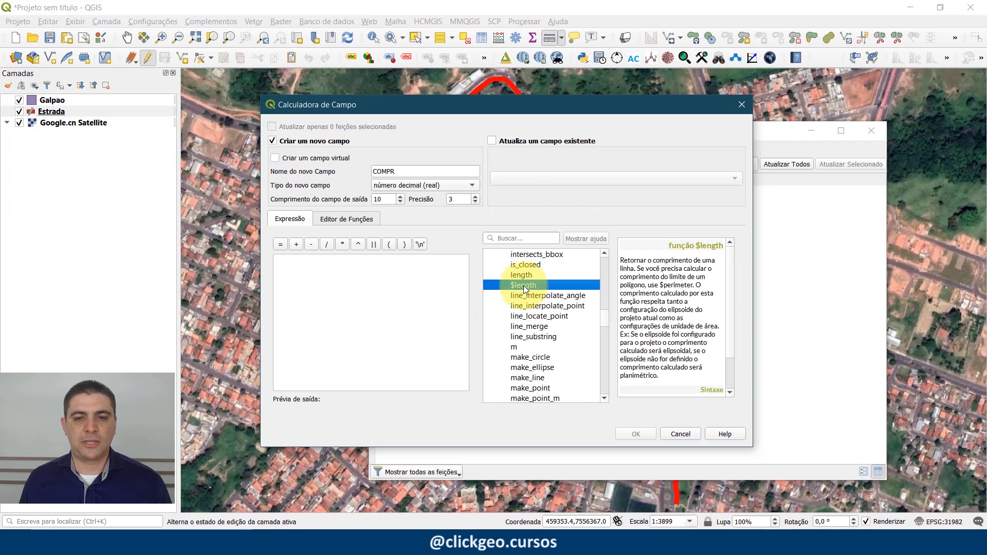
double_click(534, 286)
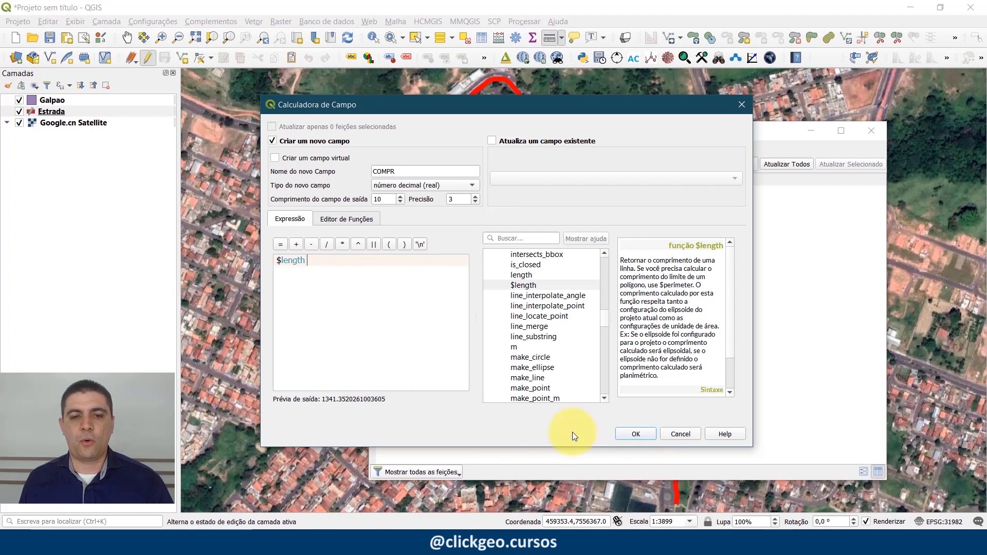
left_click(636, 434)
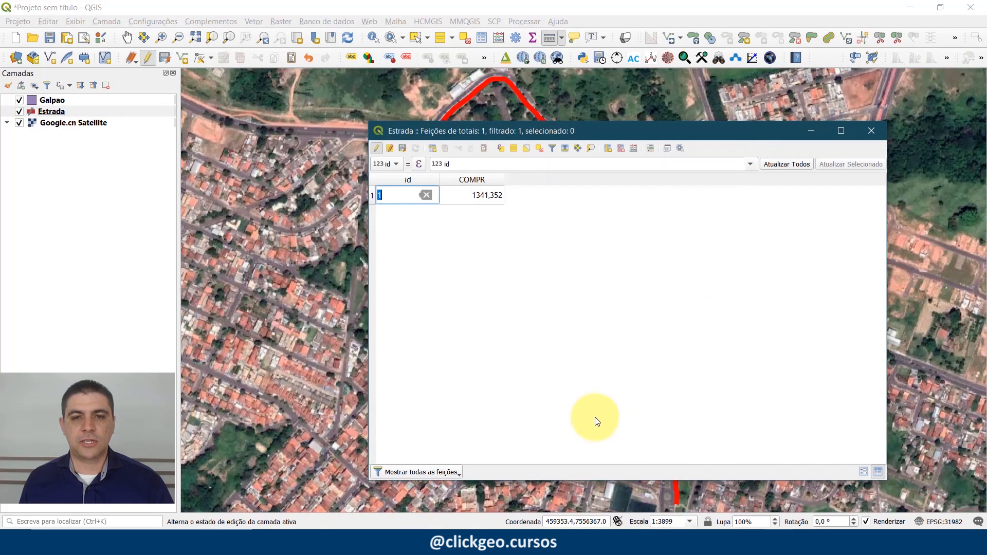
Step: Widen the COMPR column, and close the Estrada attribute table after ending the editing session with its changes saved
left_click_drag(502, 178, 538, 181)
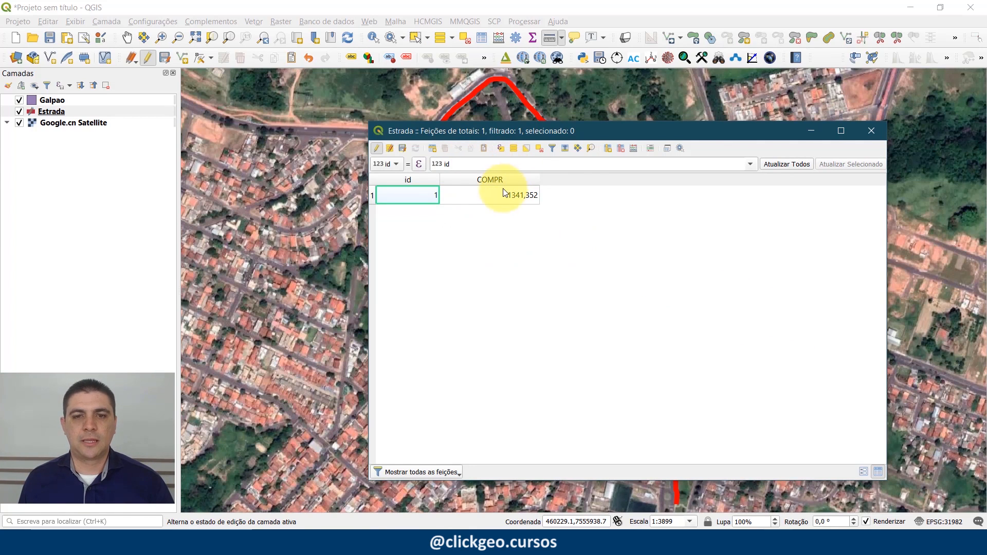
left_click(378, 149)
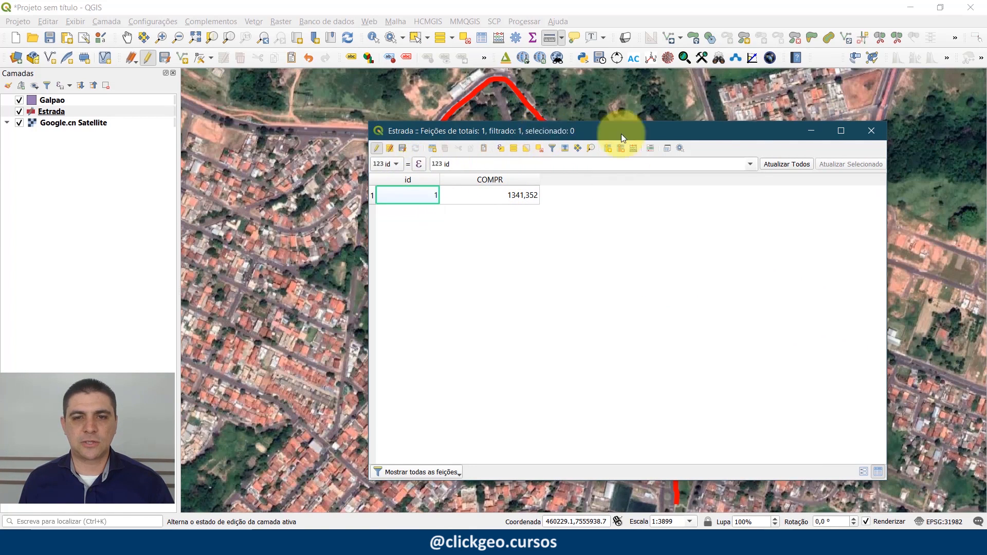
left_click_drag(620, 133, 512, 107)
left_click(352, 113)
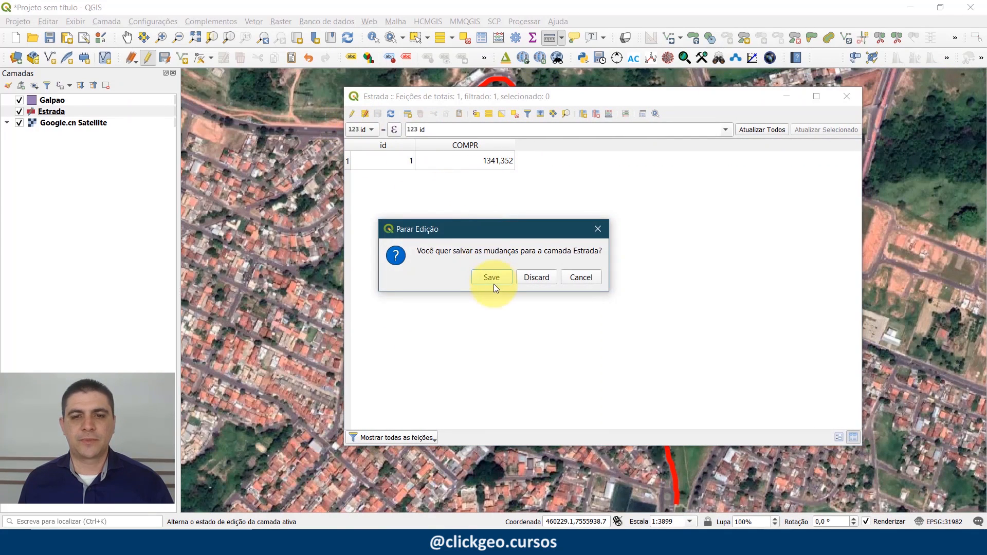
left_click(492, 278)
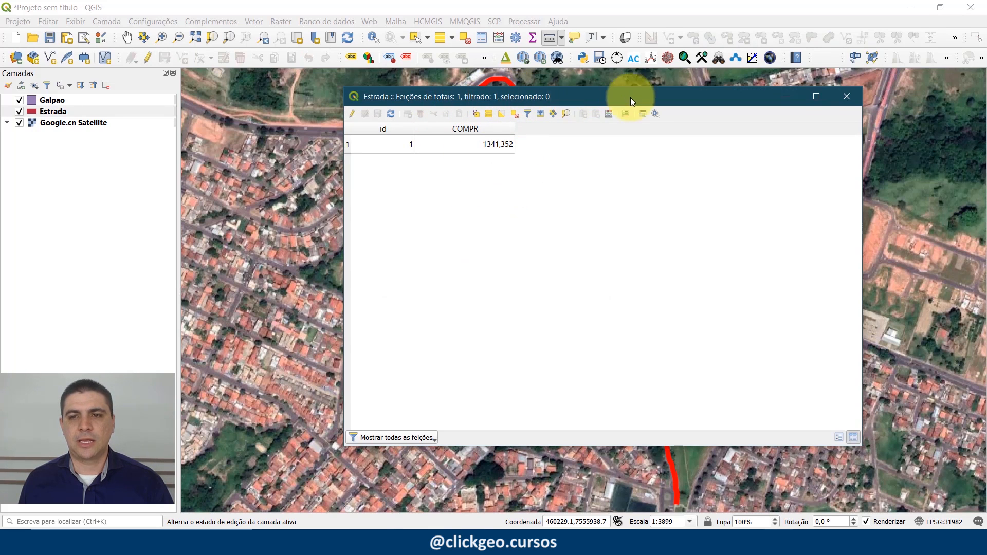
left_click(847, 98)
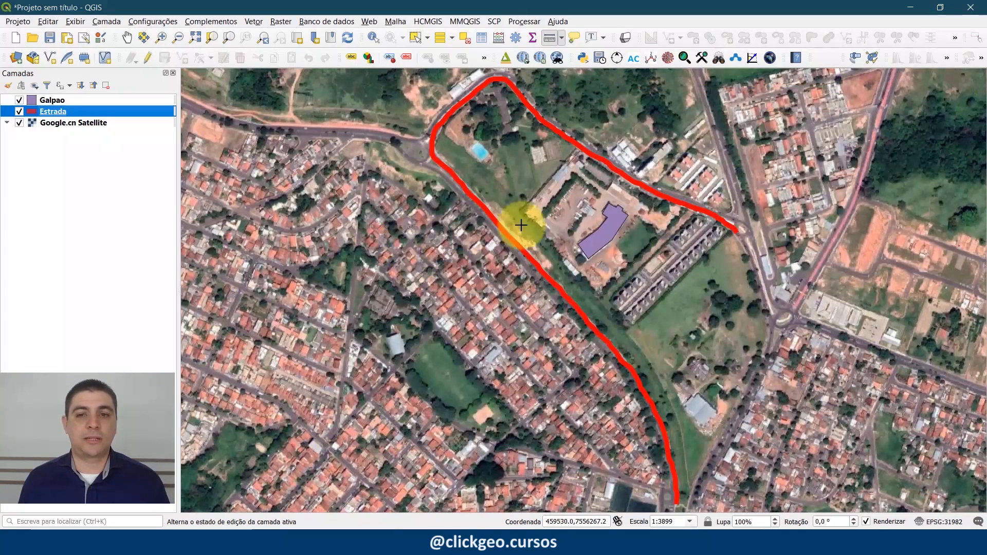
Step: Enable editing on the Galpao layer and open its attribute table
scroll(598, 198, "up", 2)
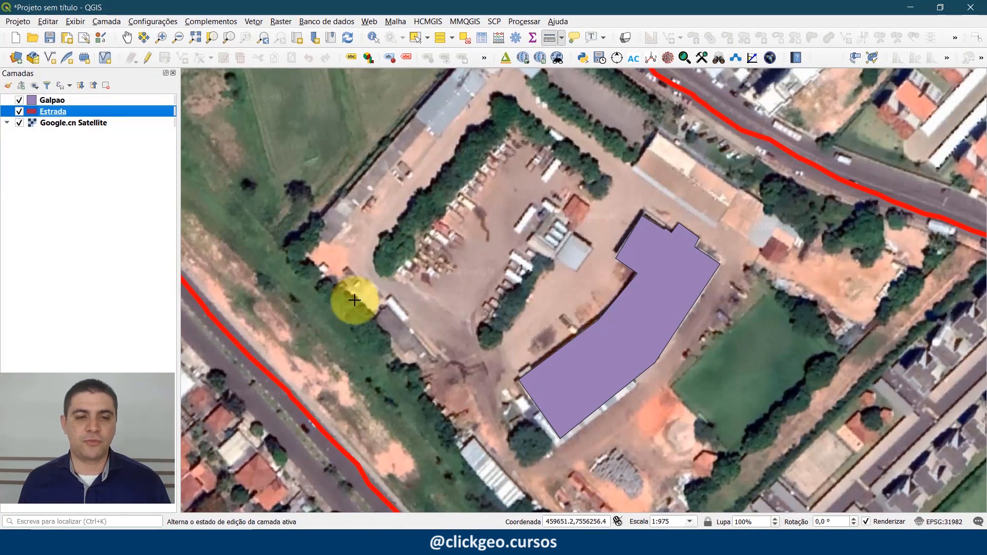
right_click(69, 99)
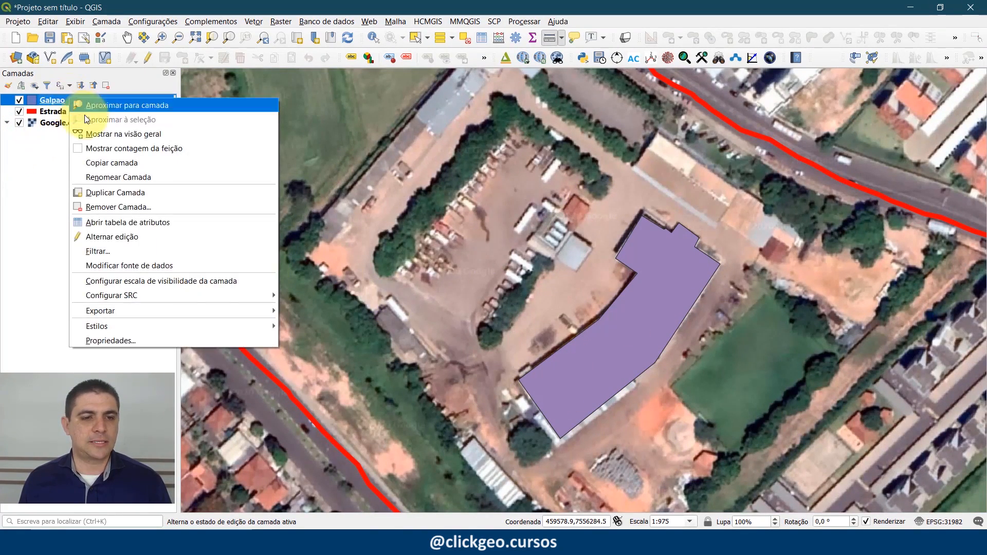
left_click(136, 236)
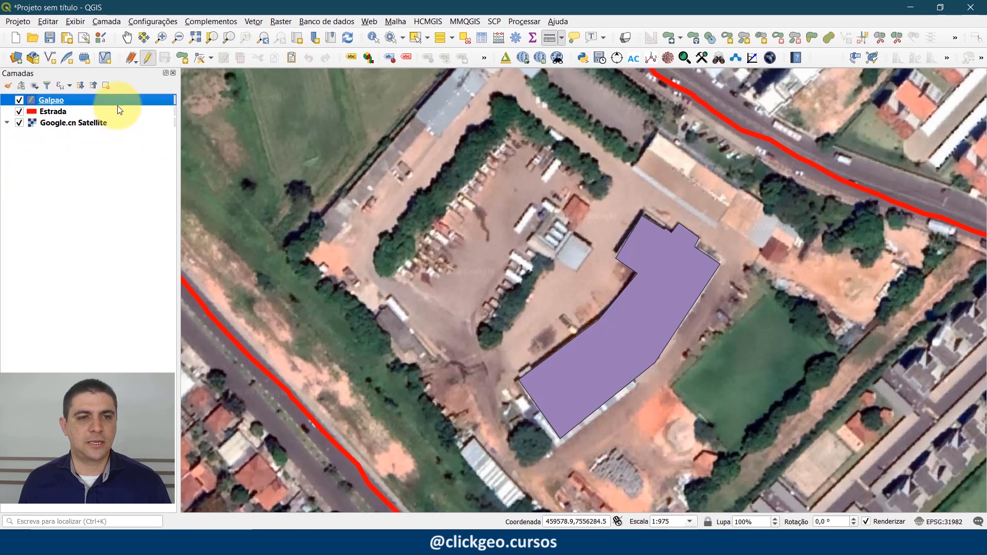
right_click(88, 99)
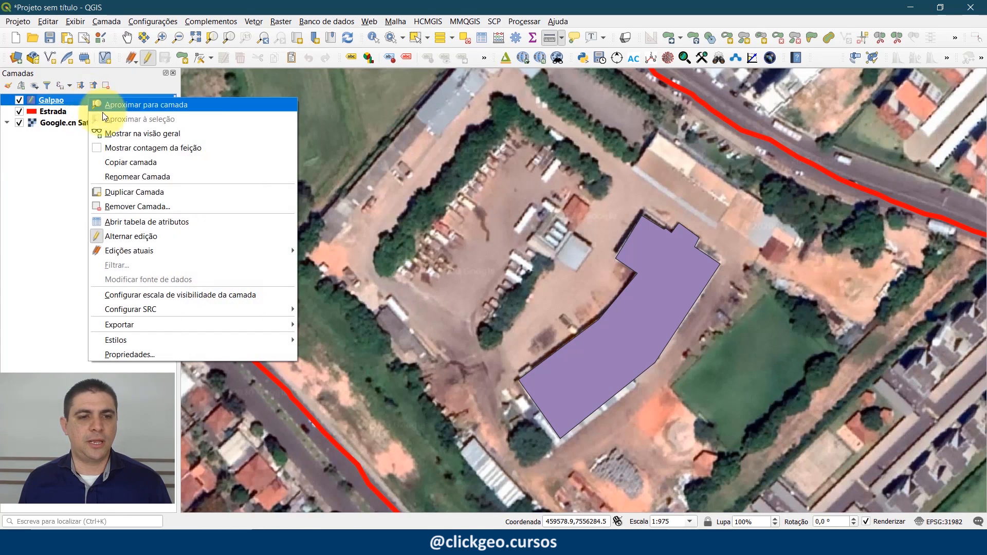
left_click(160, 223)
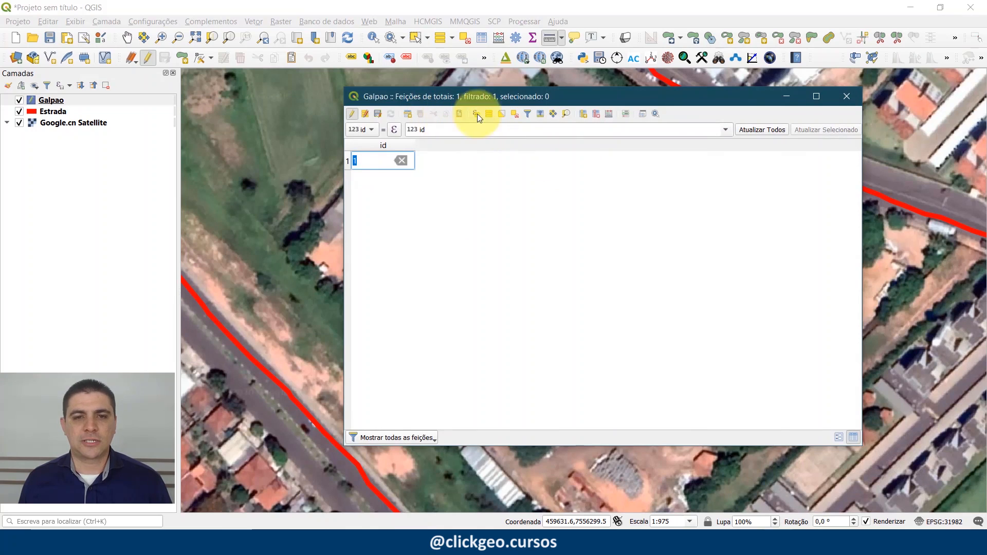
Step: Start a new field named PERIM with type número decimal (real) in the Galpao layer's field calculator
left_click(609, 114)
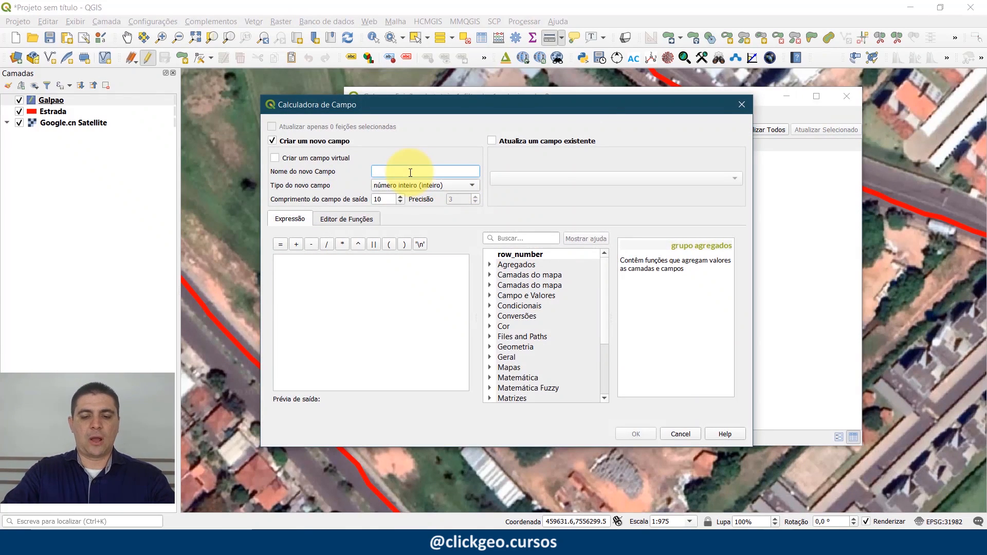
type("PER")
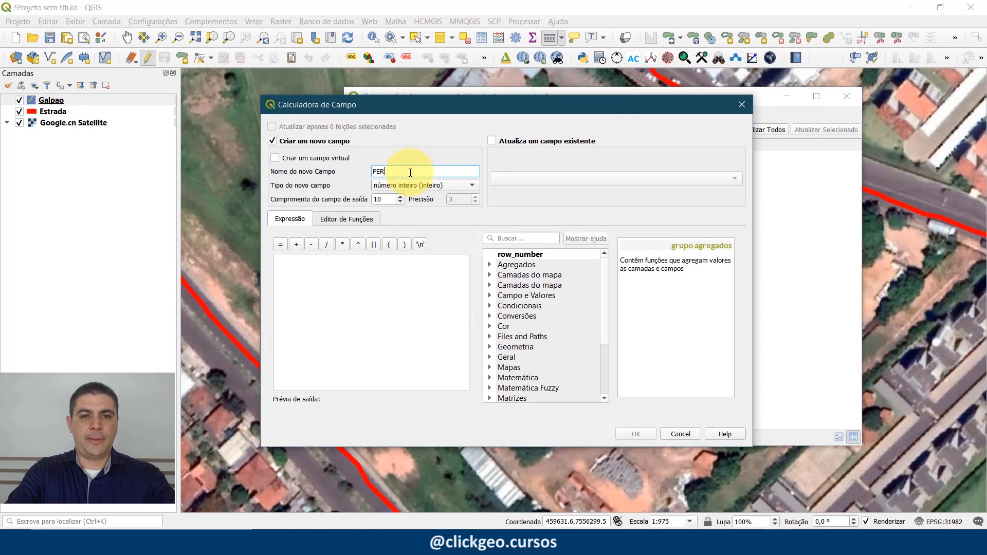
type("IM")
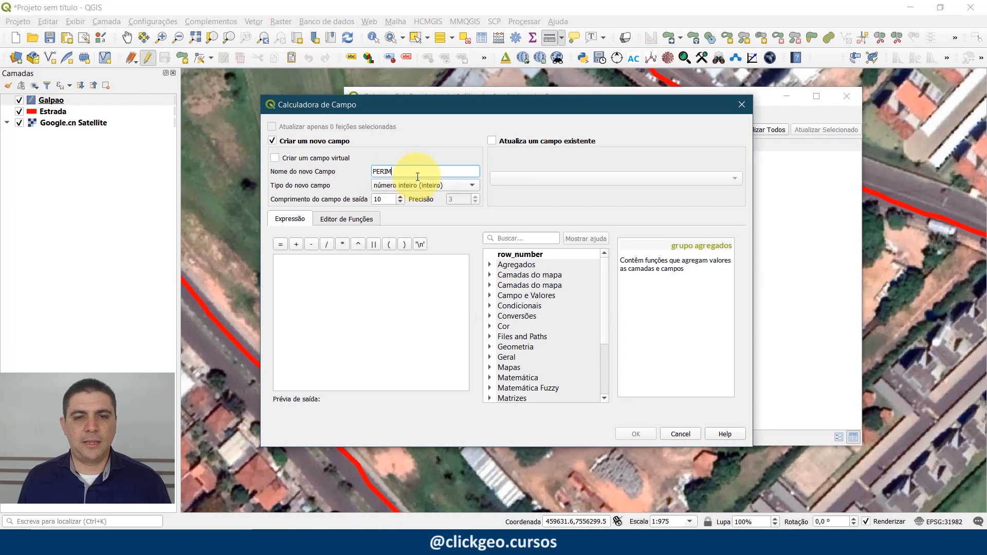
left_click(427, 188)
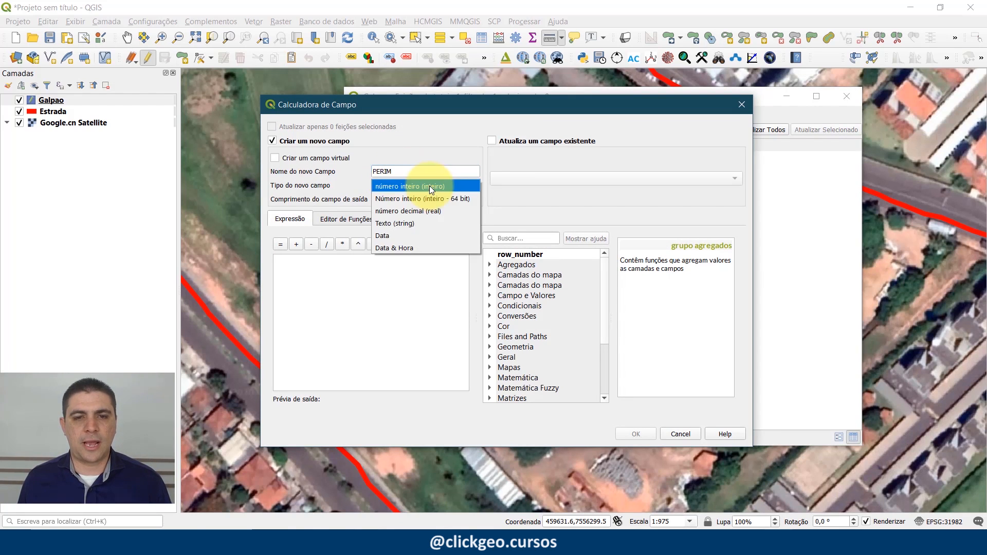
left_click(425, 213)
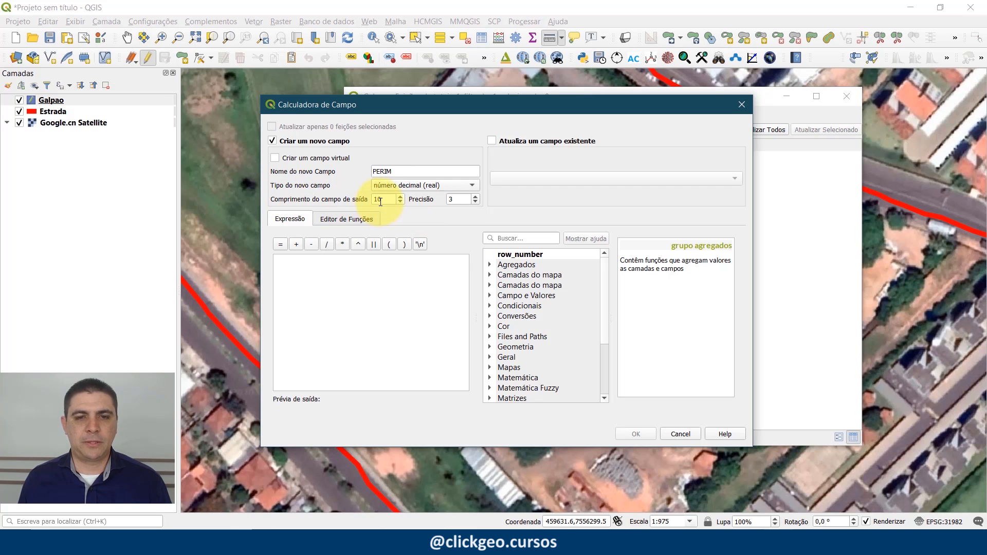
Step: Fill the PERIM field with the $perimeter function from the Geometria group and apply the calculation
left_click(380, 264)
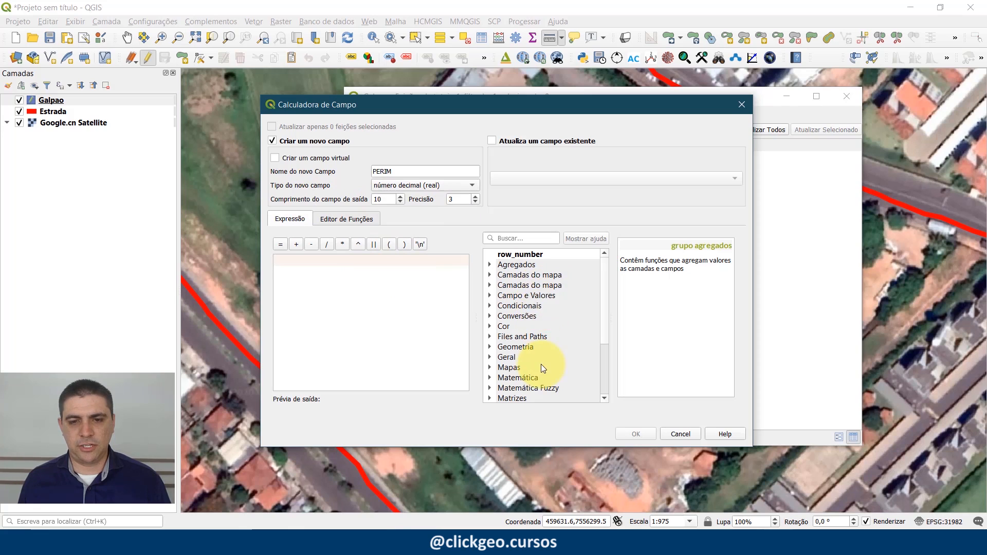
scroll(534, 345, "down", 3)
scroll(528, 314, "up", 2)
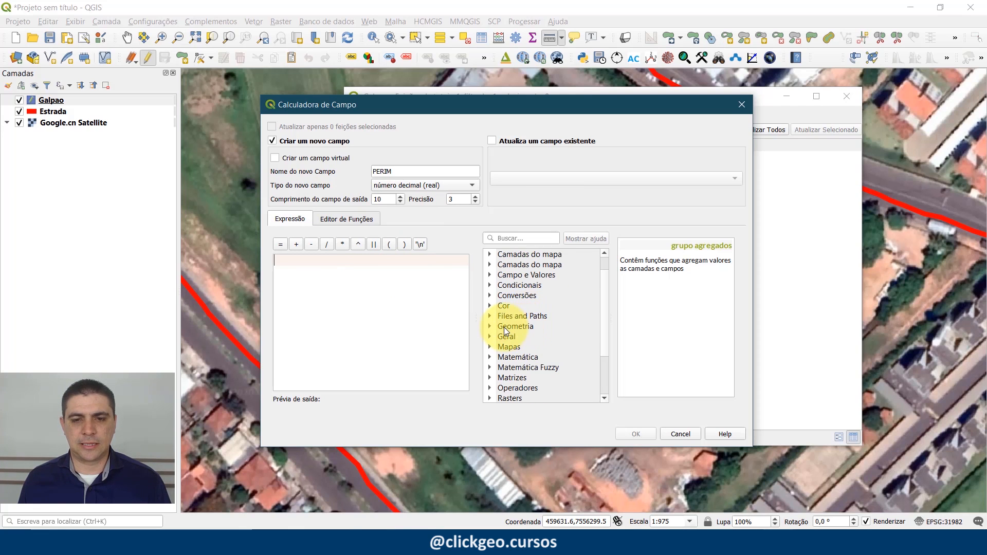
left_click(489, 327)
scroll(535, 319, "down", 2)
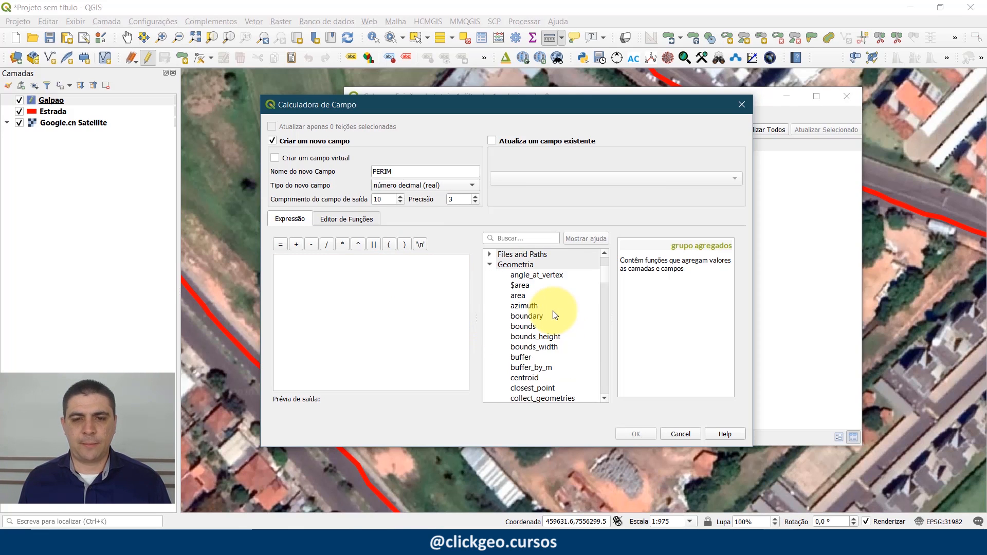
scroll(553, 314, "down", 10)
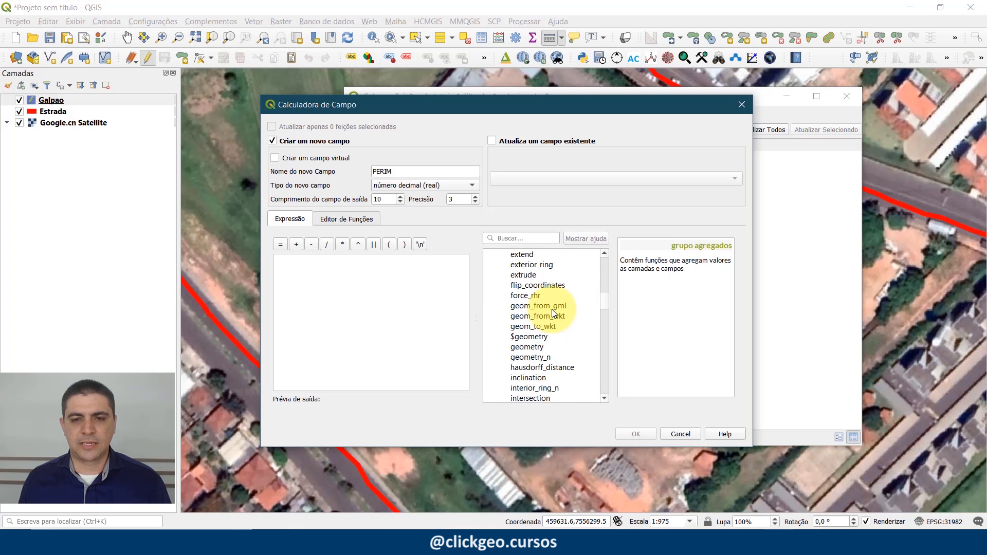
scroll(553, 313, "down", 7)
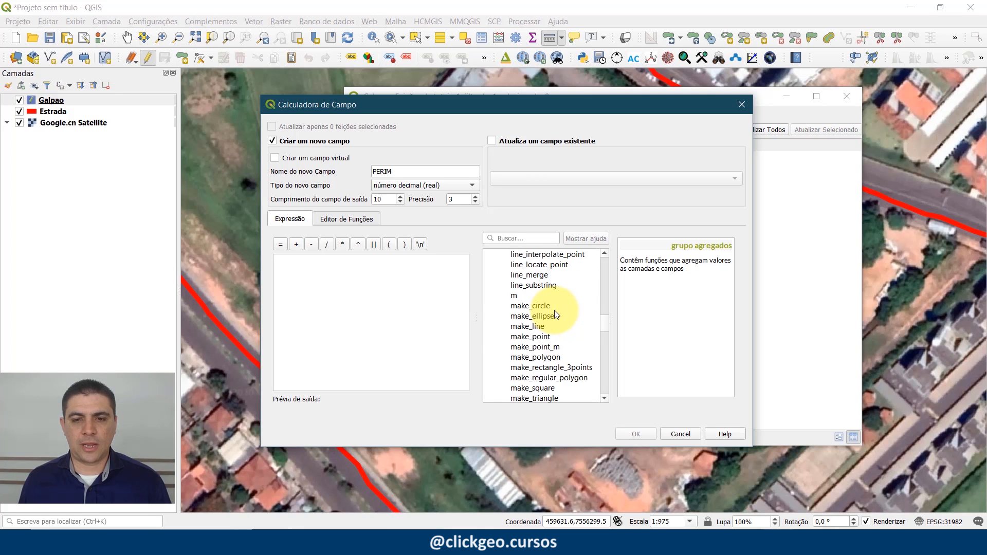
scroll(554, 310, "down", 3)
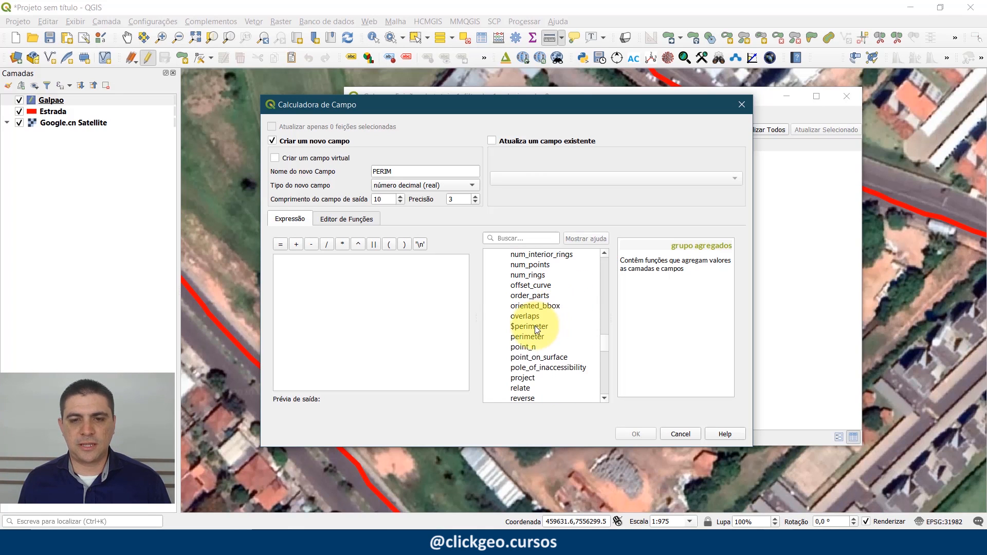
left_click(531, 326)
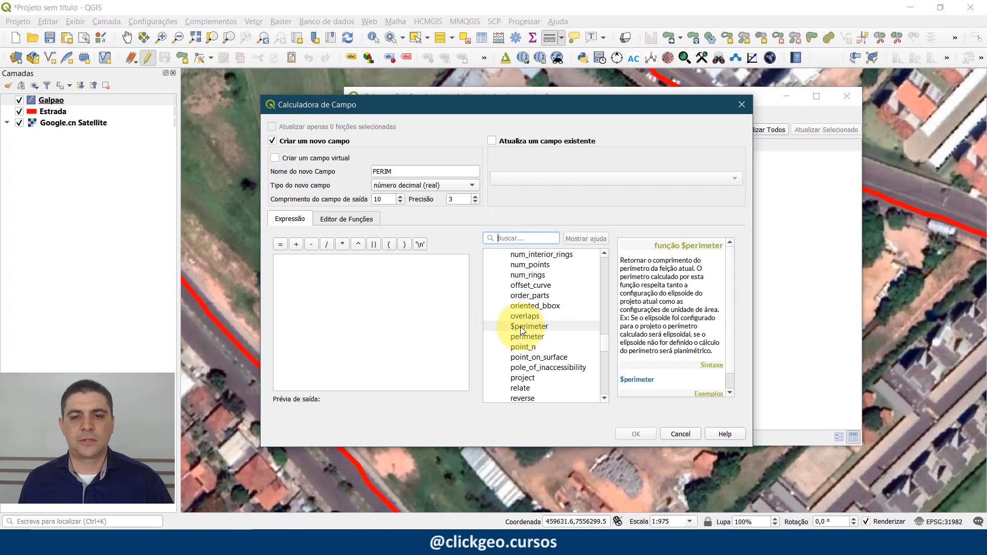
scroll(559, 321, "down", 1)
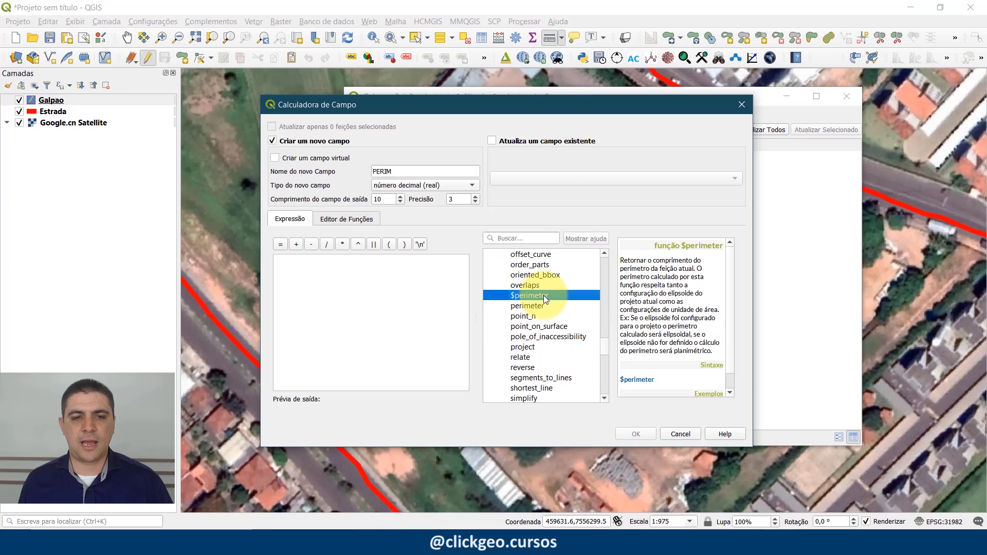
double_click(544, 297)
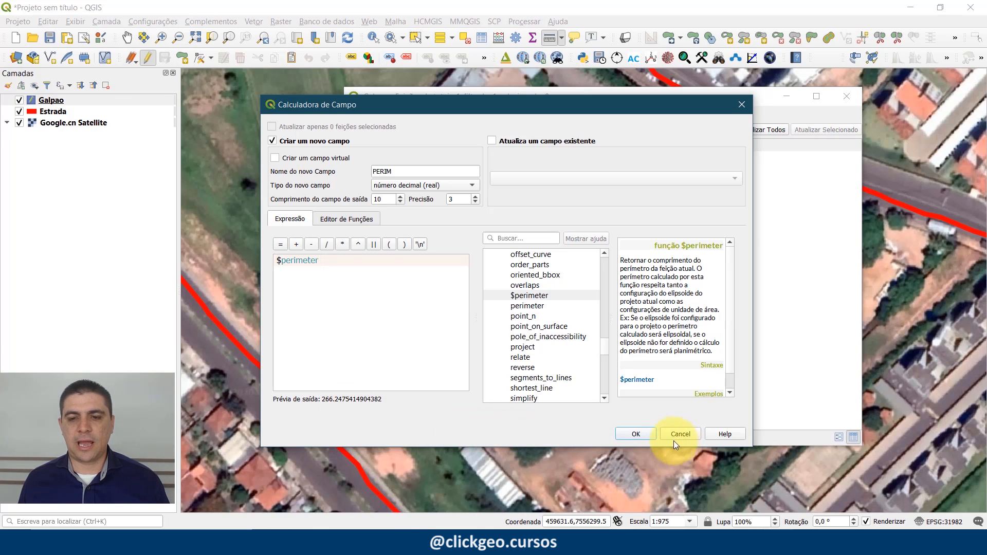
left_click(636, 433)
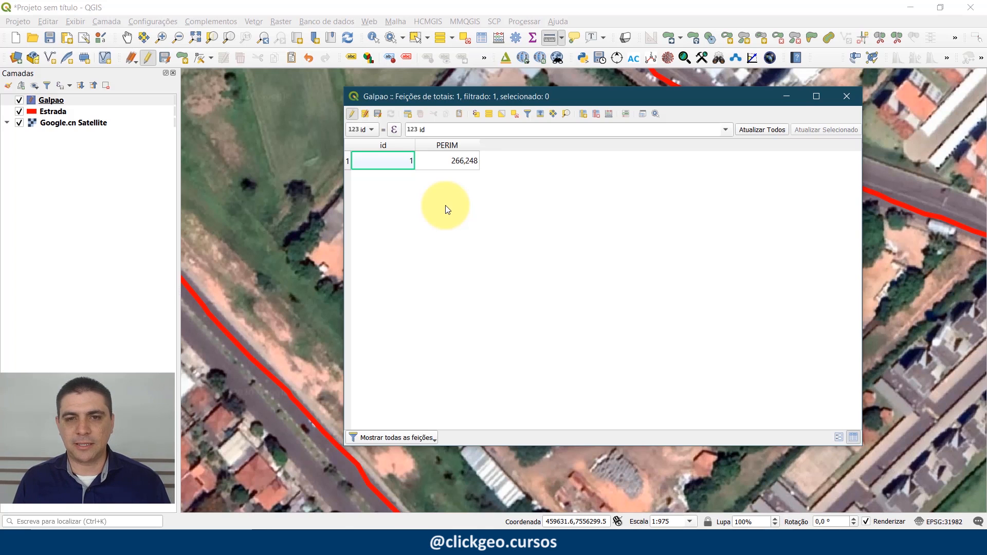
Step: End the Galpao layer's editing session with its changes saved, and close its attribute table
left_click(352, 114)
left_click(491, 277)
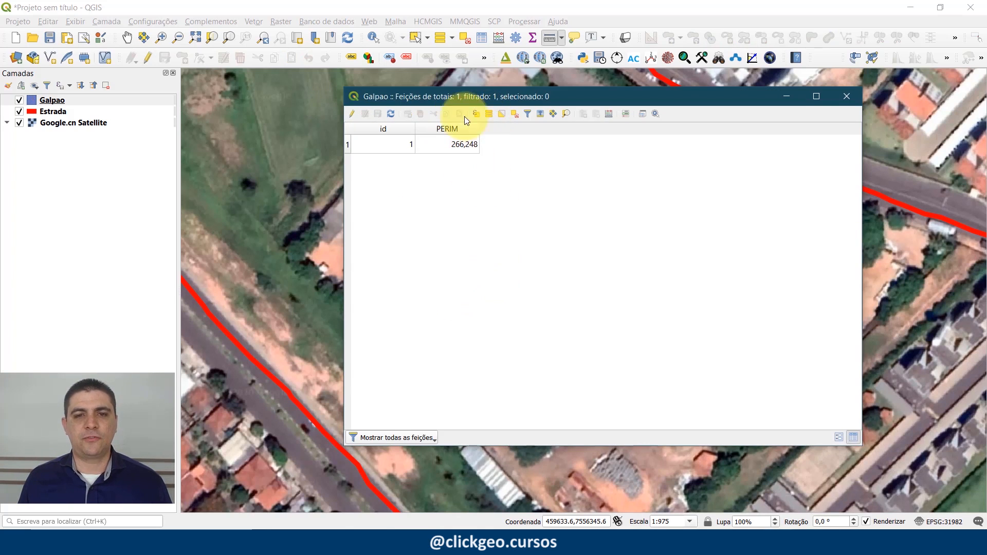
left_click(853, 97)
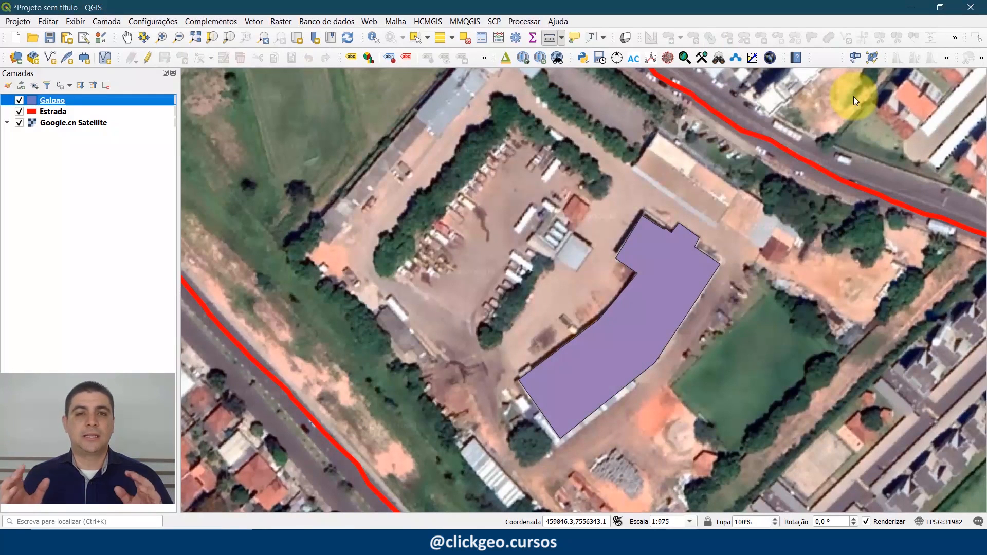